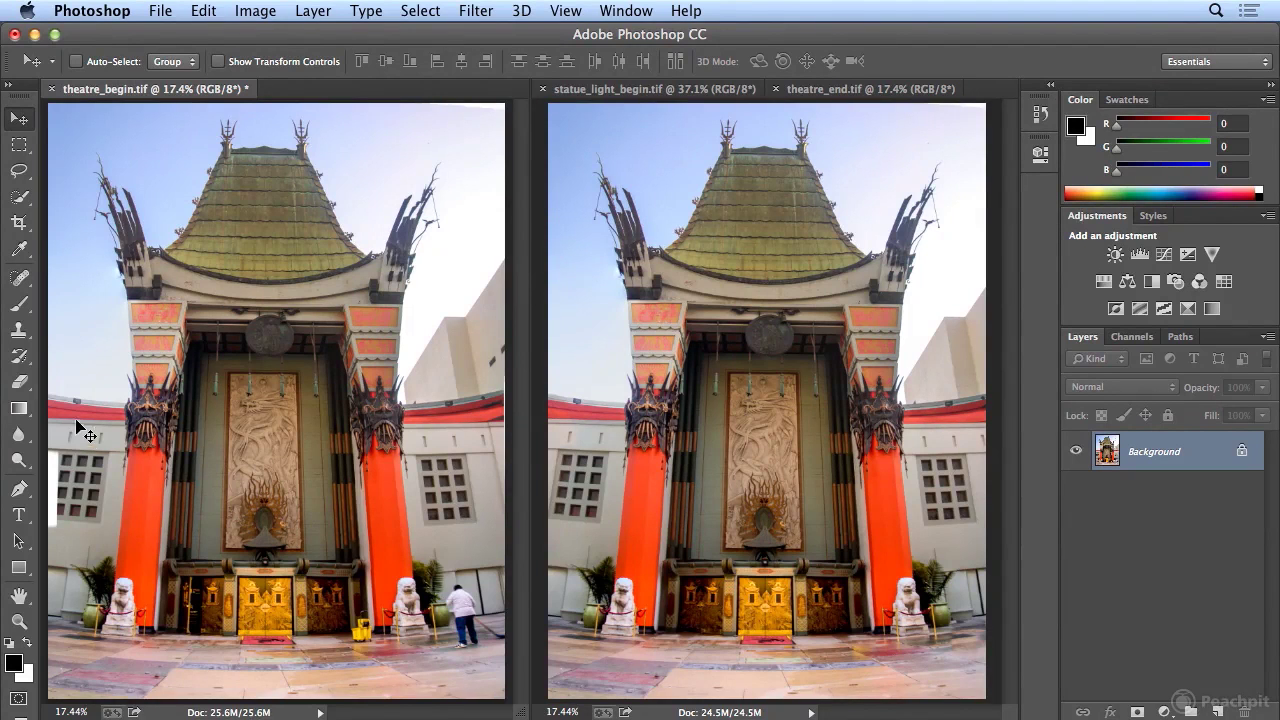
- Look over the Clone Stamp and Healing Brush tool group, ending on the Clone Stamp tool
click(20, 337)
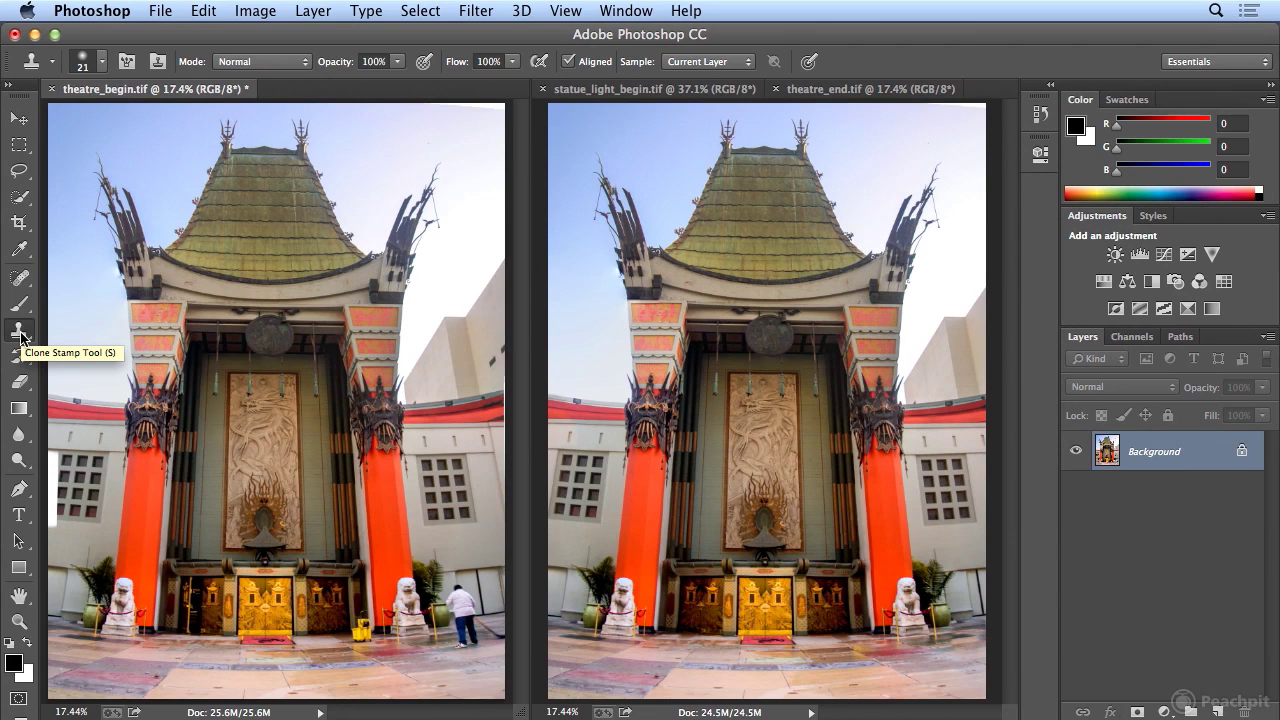
click(29, 285)
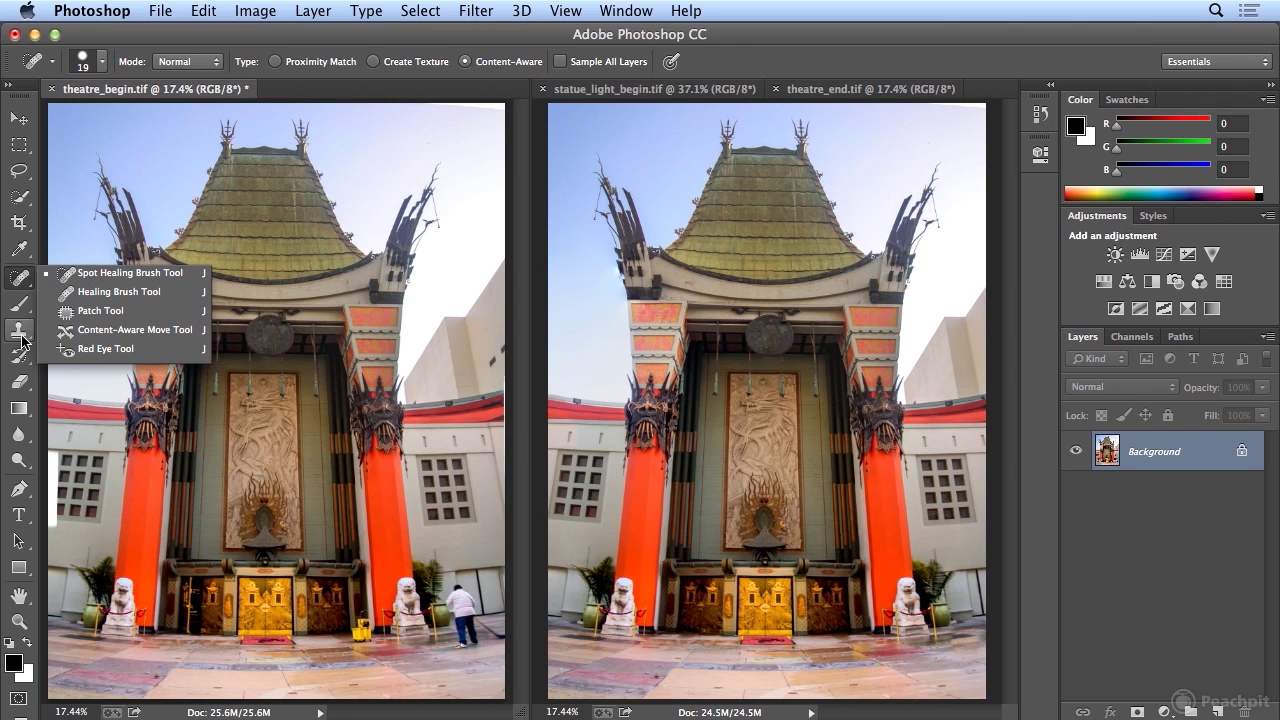
click(20, 331)
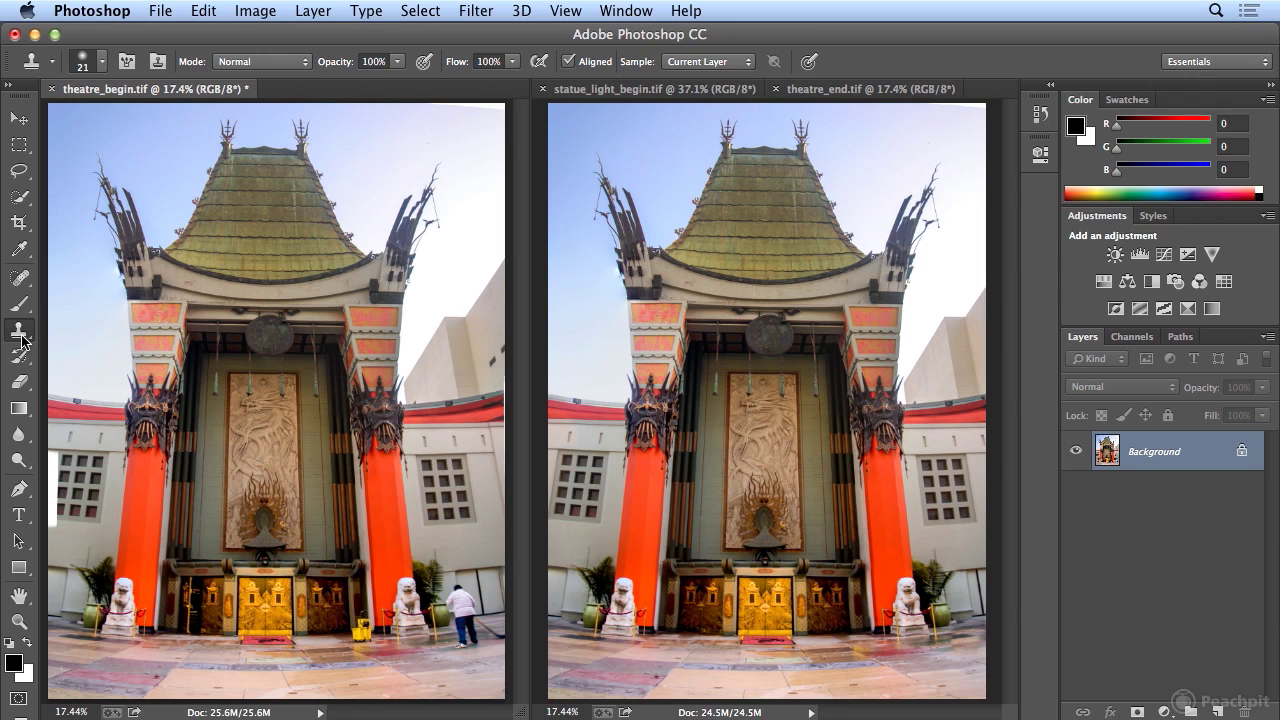
- Content-Aware fill a small rectangle over the left windows at Normal mode, 100% opacity
click(14, 147)
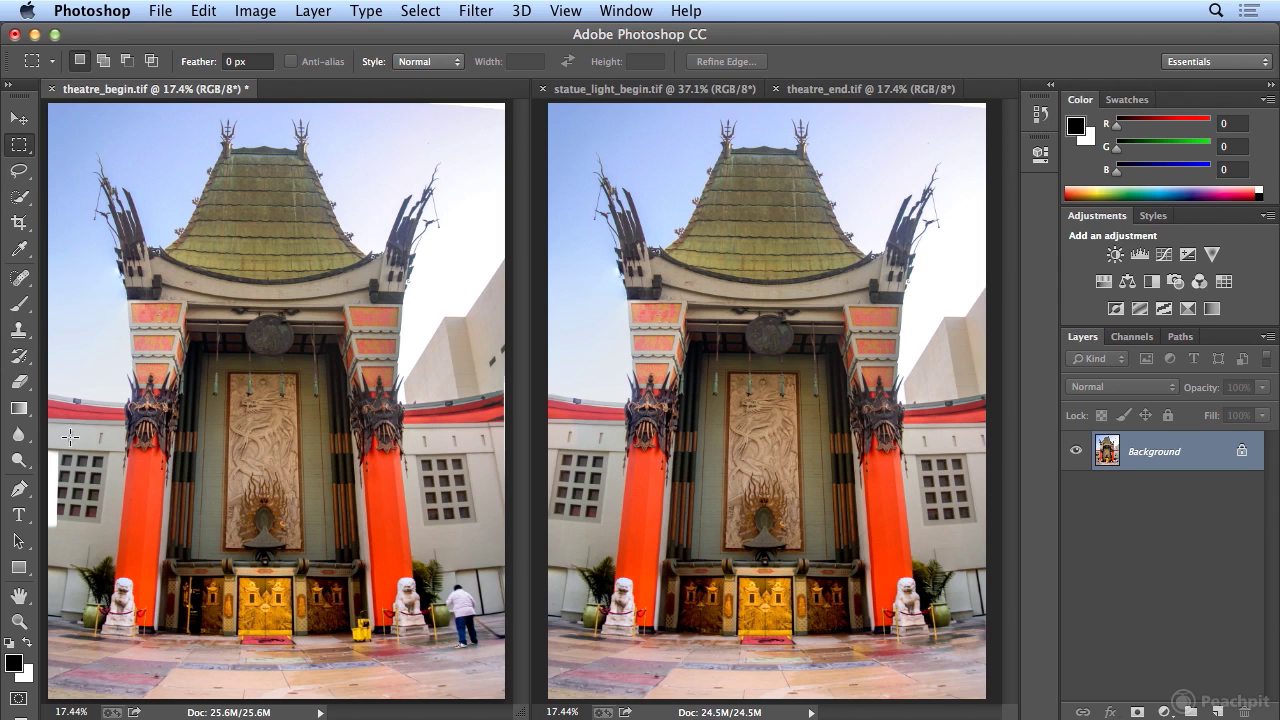
drag(76, 442, 34, 536)
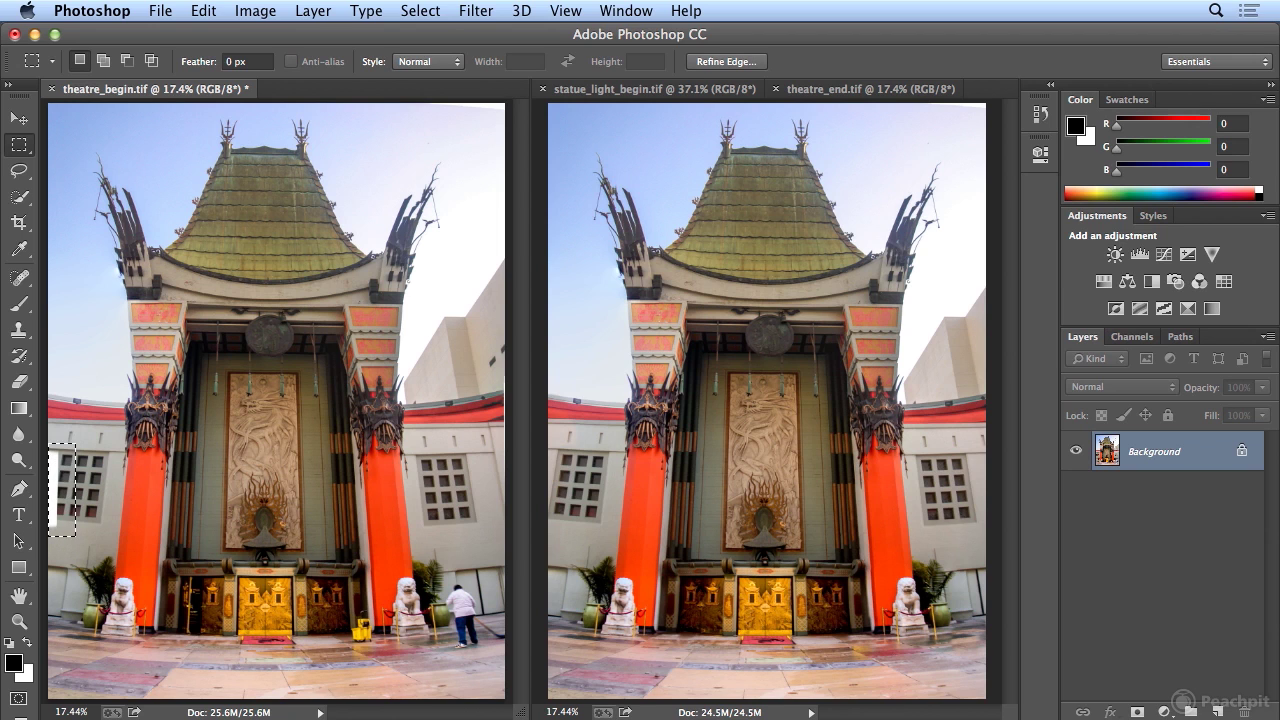
click(190, 11)
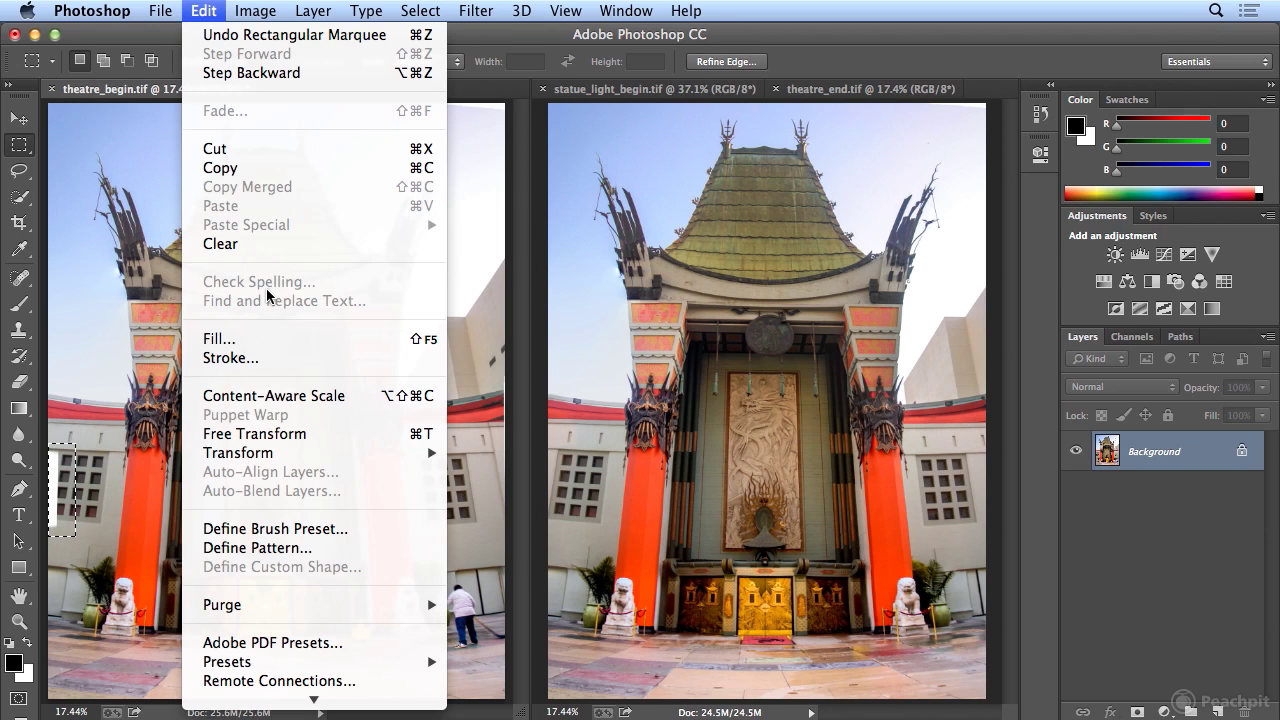
click(257, 340)
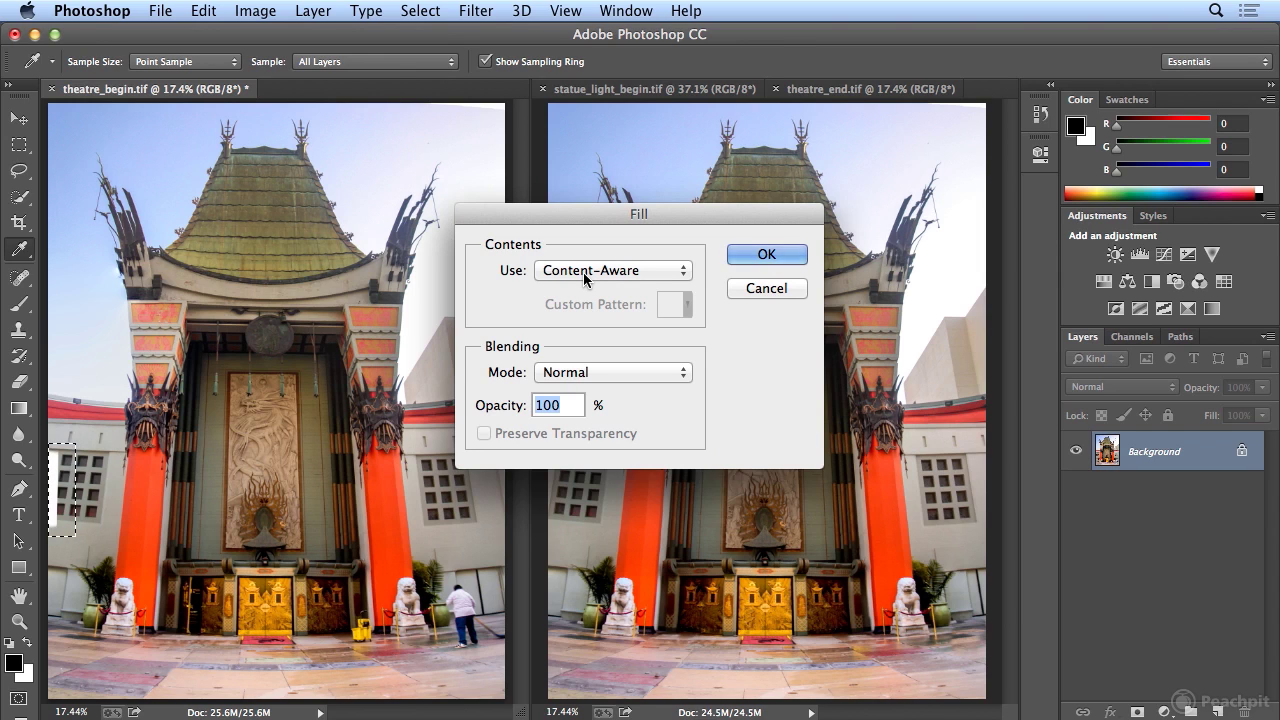
click(746, 255)
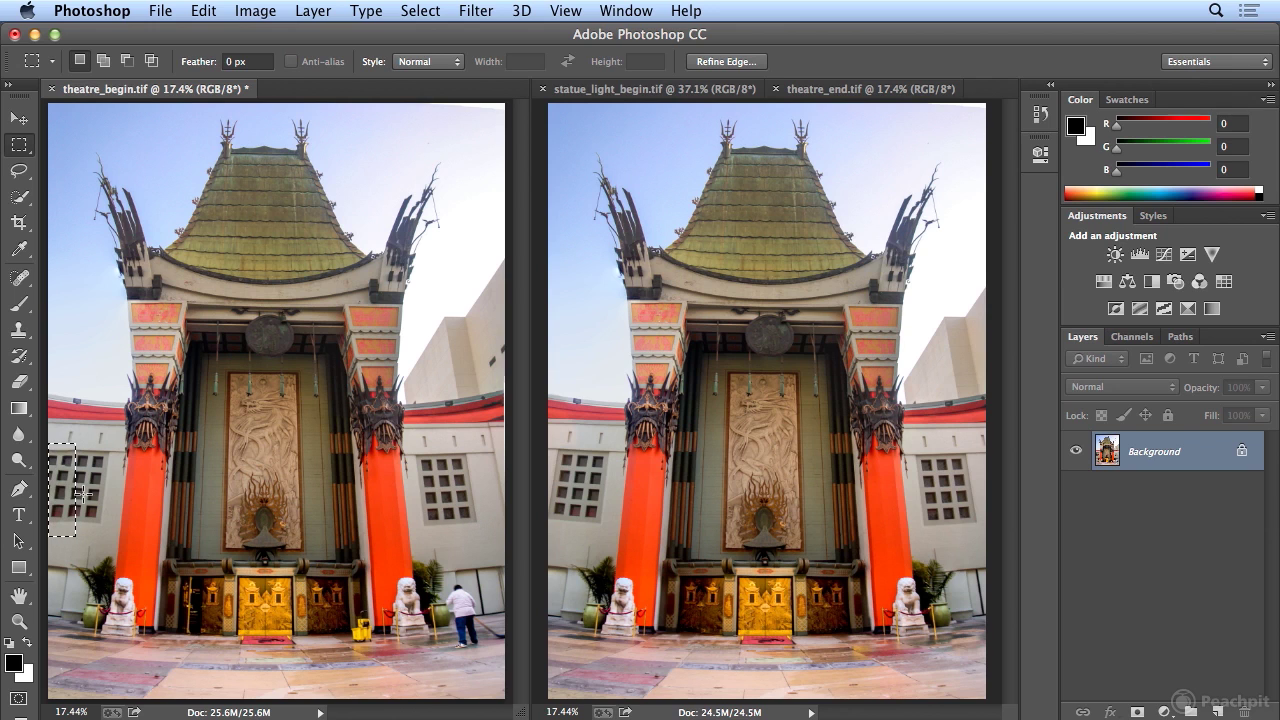
click(204, 11)
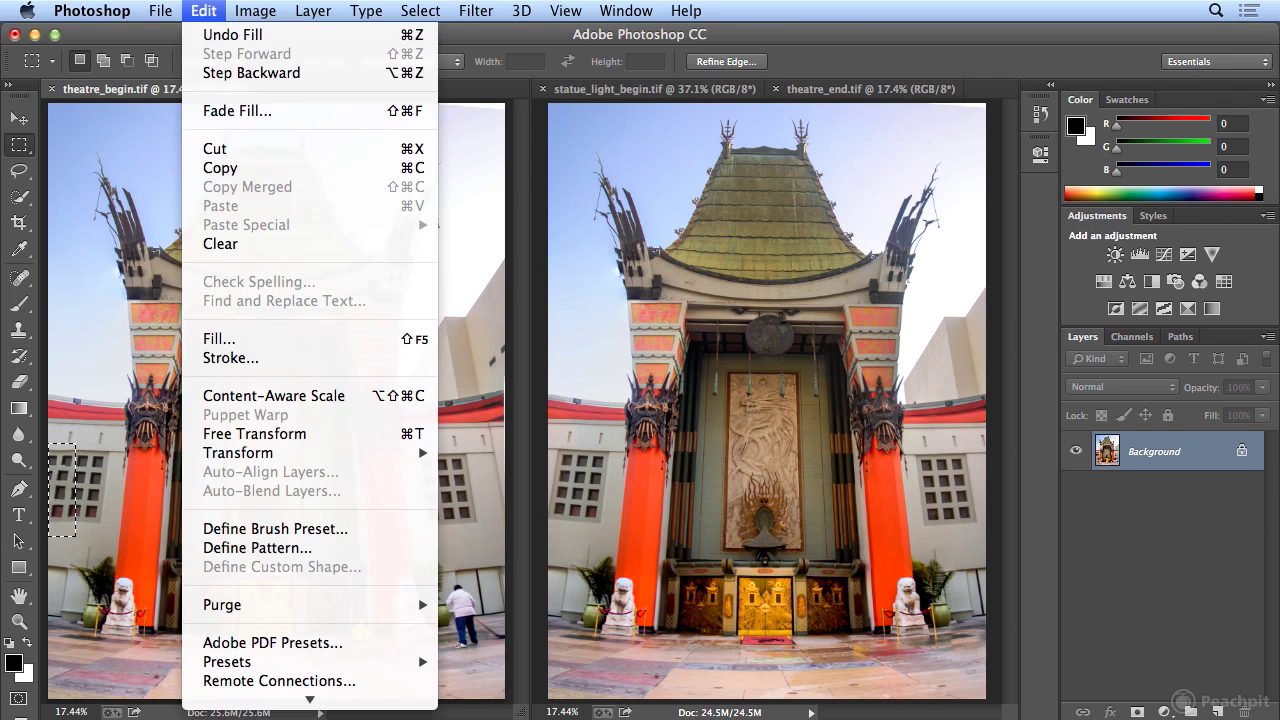
- Undo the Content-Aware fill and deselect the rectangle on theatre_begin.tif
click(207, 36)
click(420, 11)
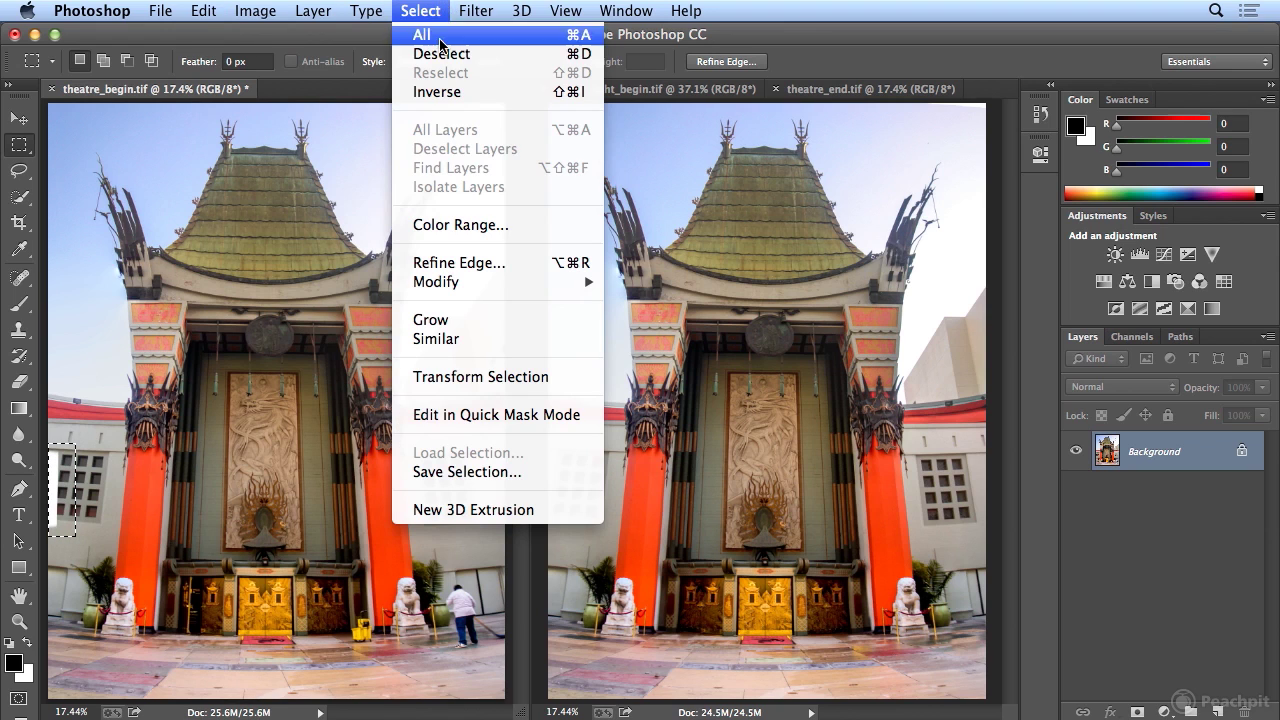
click(411, 54)
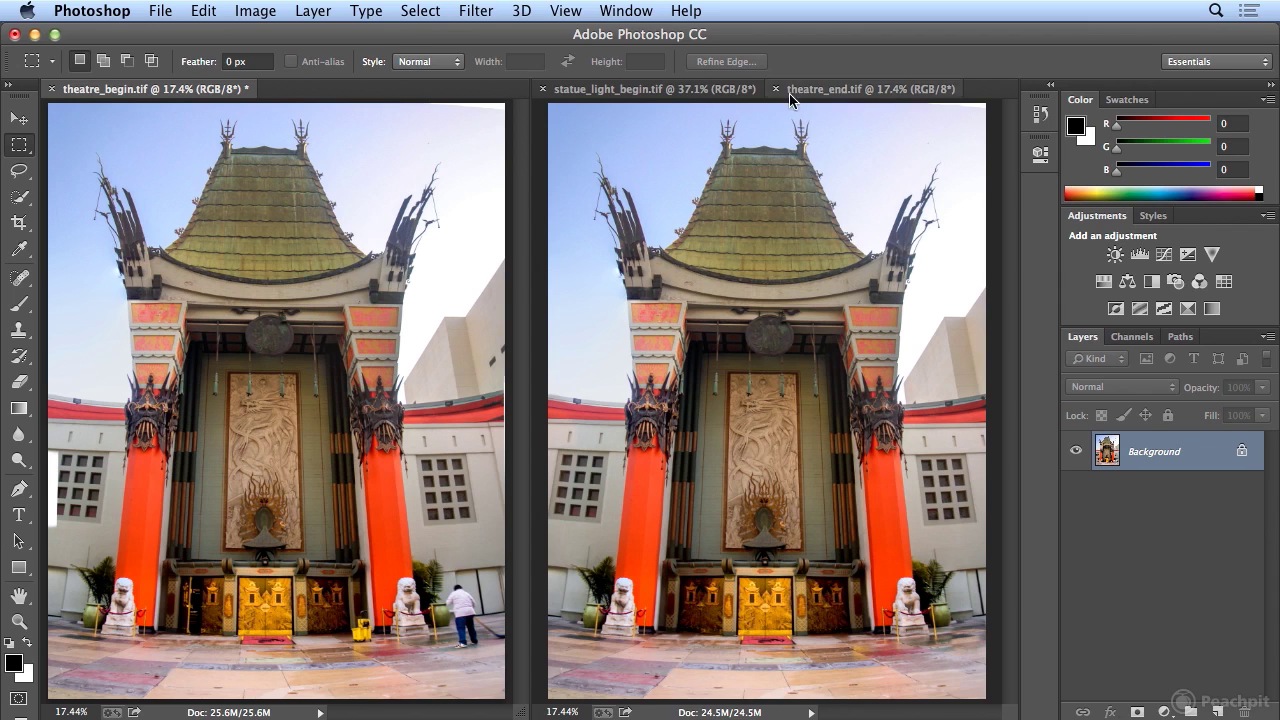
- Bring statue_light_begin.tif forward, consolidate all documents to tabs, and select the Clone Stamp tool
click(738, 92)
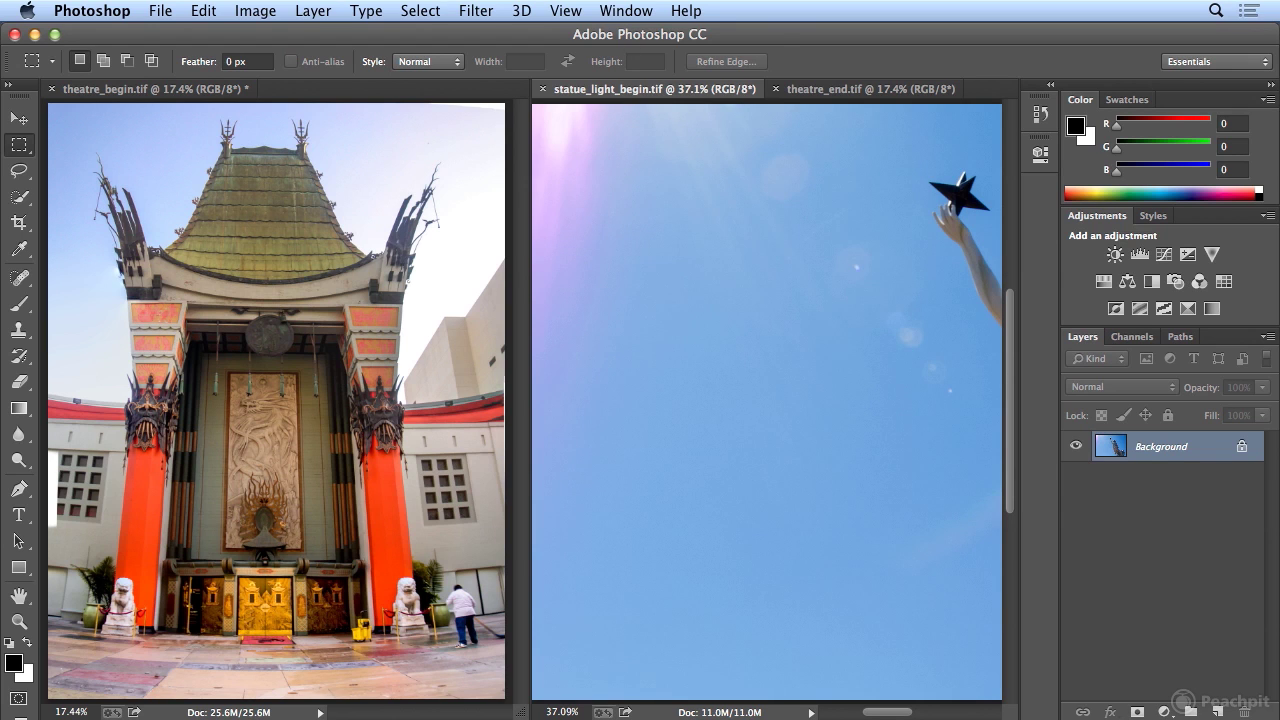
click(626, 11)
mouse_move(624, 36)
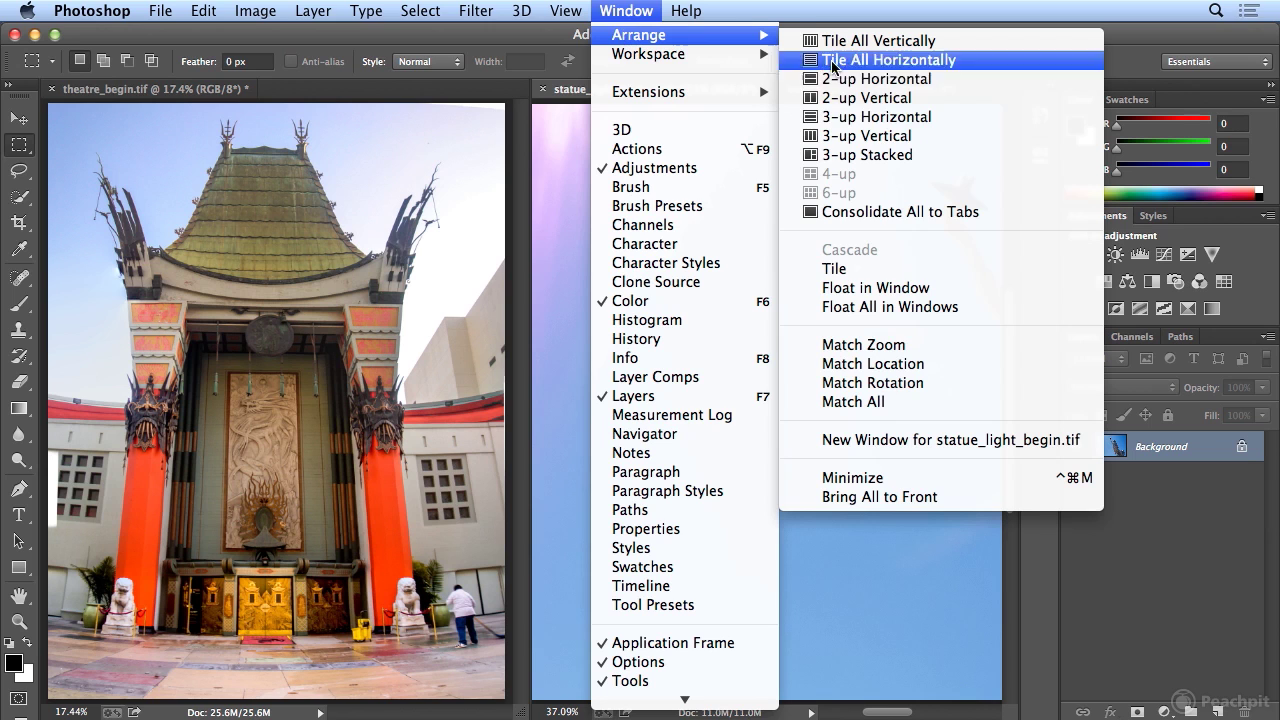
click(872, 212)
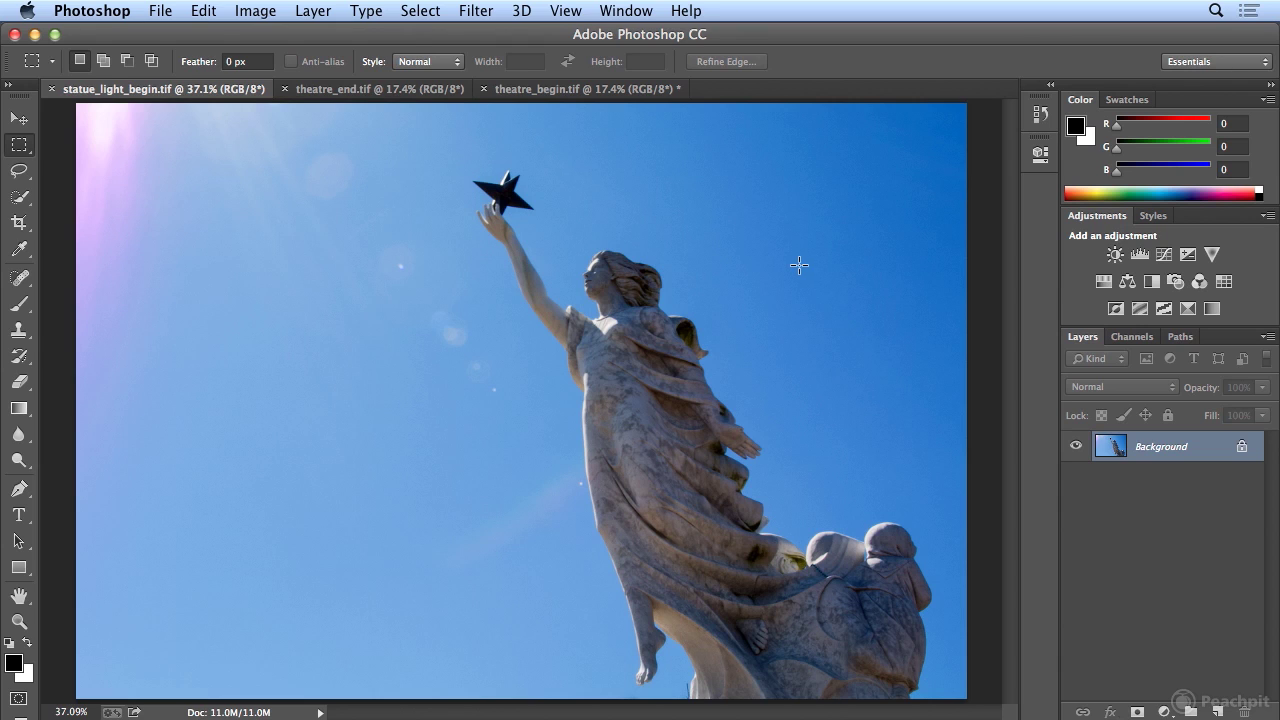
key(s)
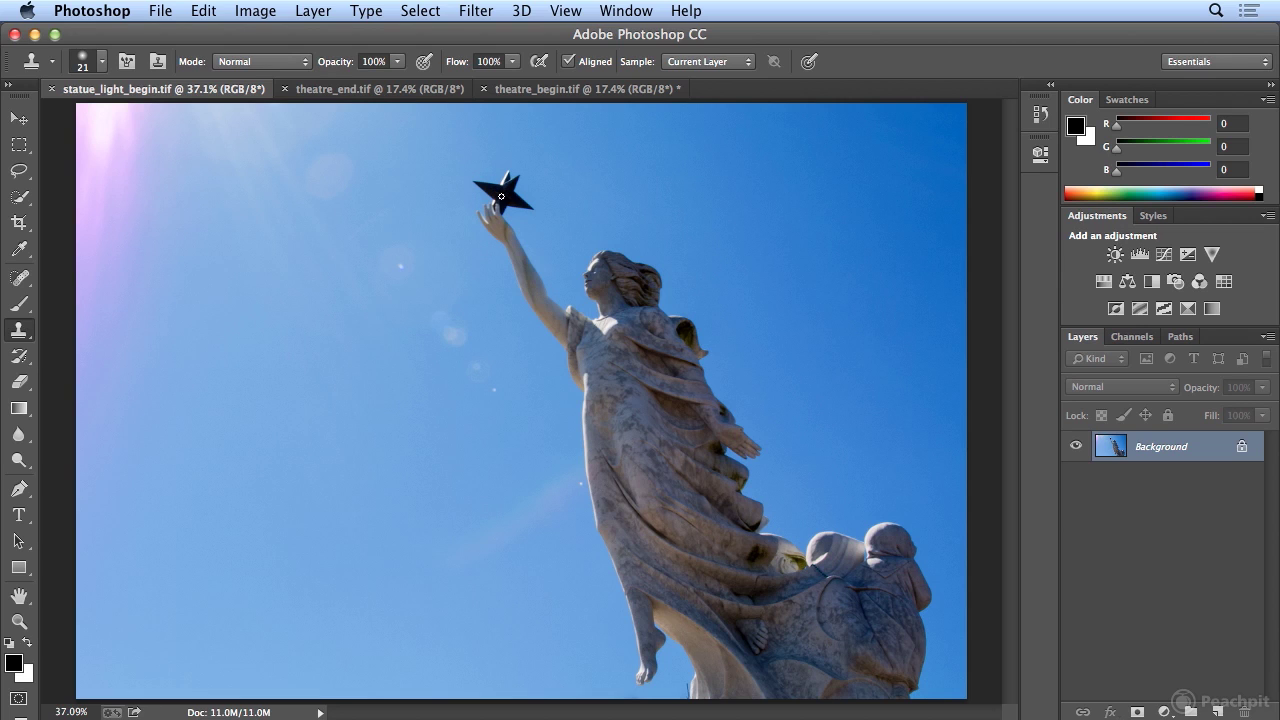
- Set the Clone Stamp brush to 254 px size with 0% hardness
click(101, 61)
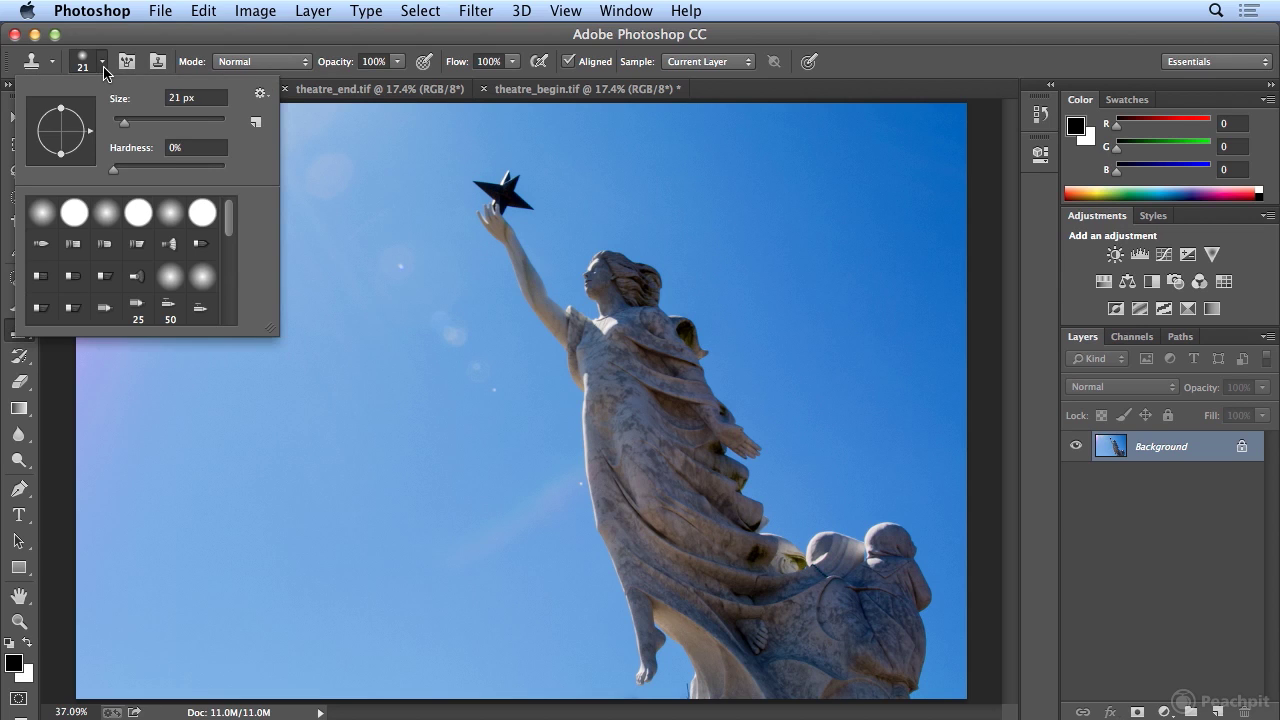
drag(121, 124, 201, 123)
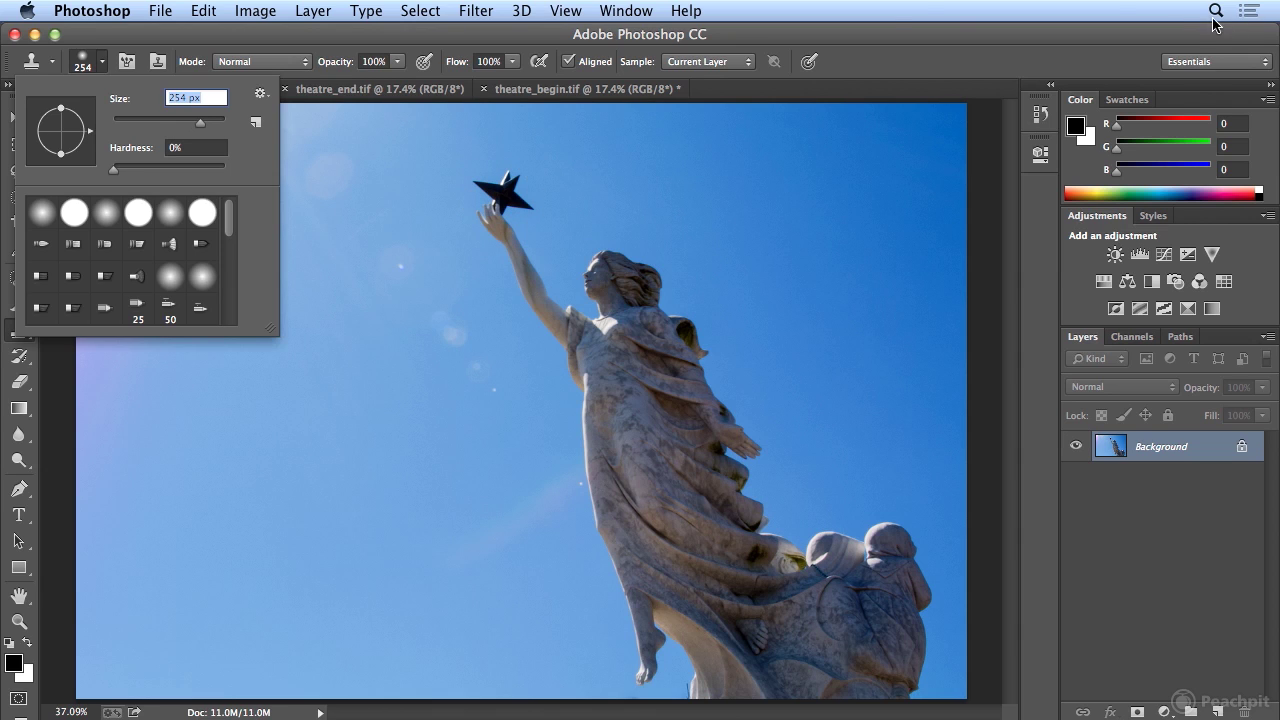
click(938, 47)
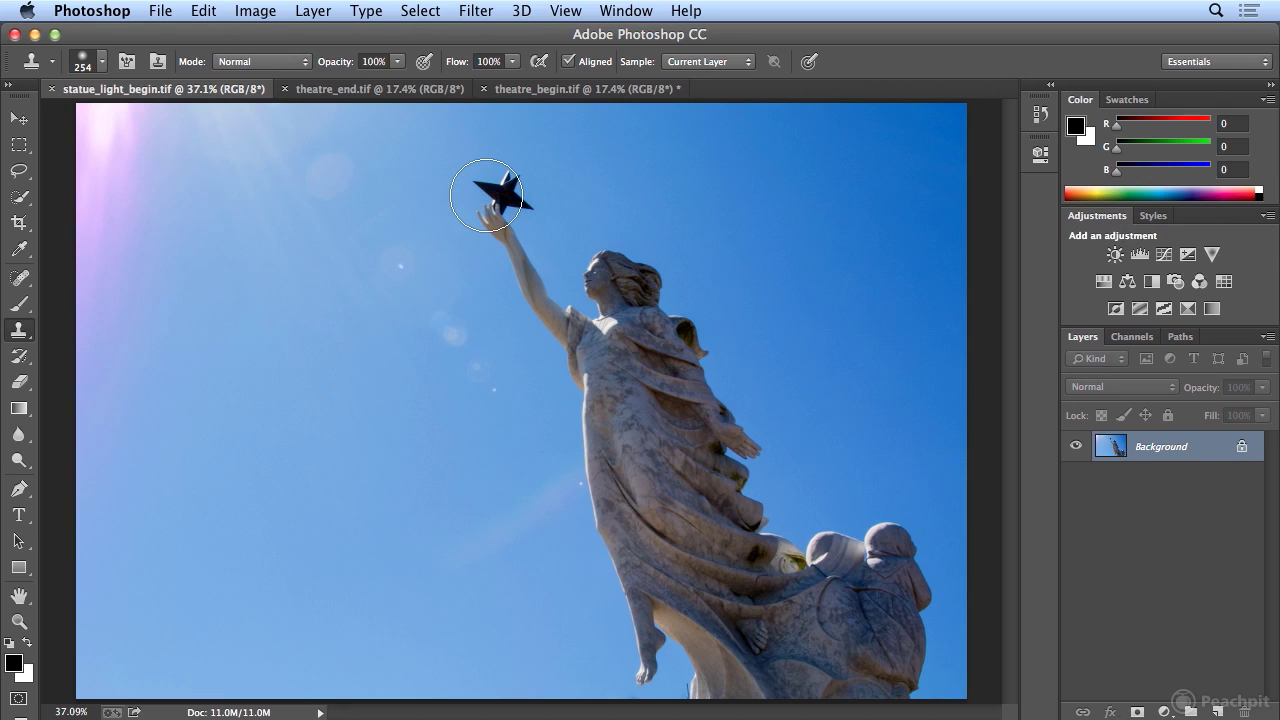
- Sample the statue's star and paint a copy of it into the upper-left sky
alt+click(500, 193)
drag(368, 195, 334, 185)
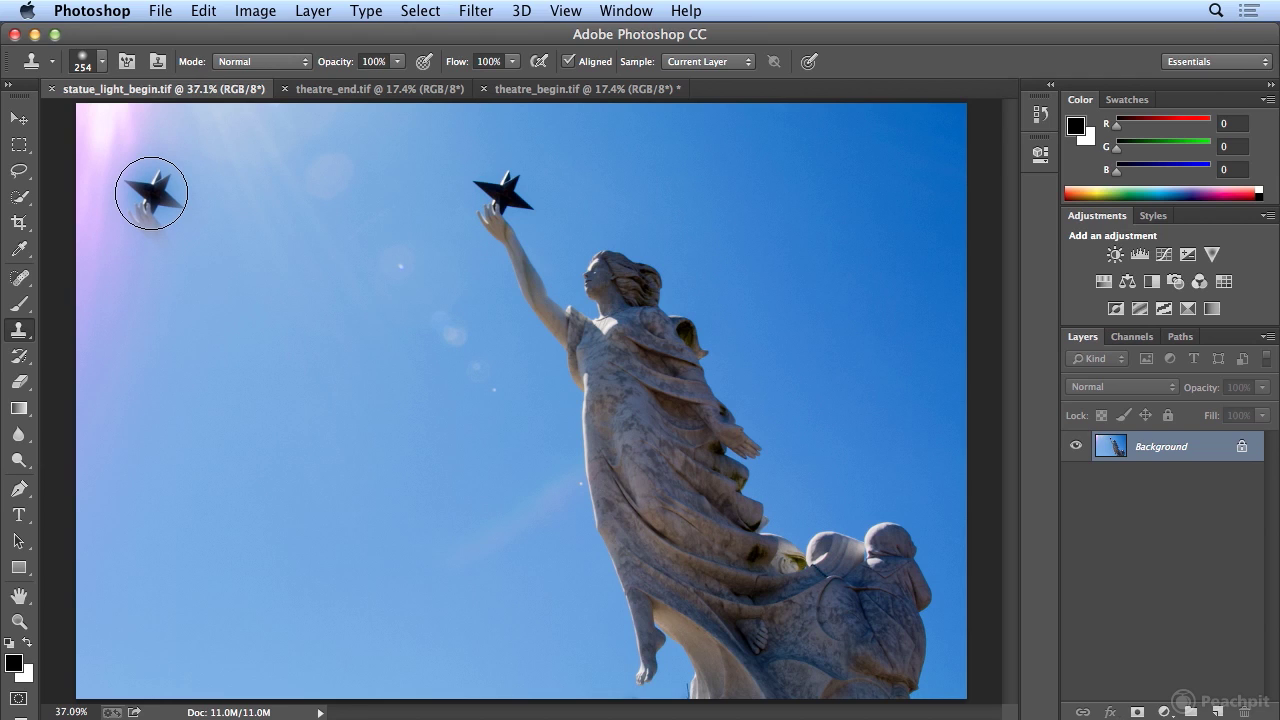
- Clone the raised arm, head, chest, lower body and base below the copied star
click(151, 193)
mouse_move(151, 193)
mouse_down()
mouse_move(163, 189)
mouse_move(145, 208)
mouse_move(190, 246)
mouse_move(178, 247)
mouse_move(178, 272)
mouse_up()
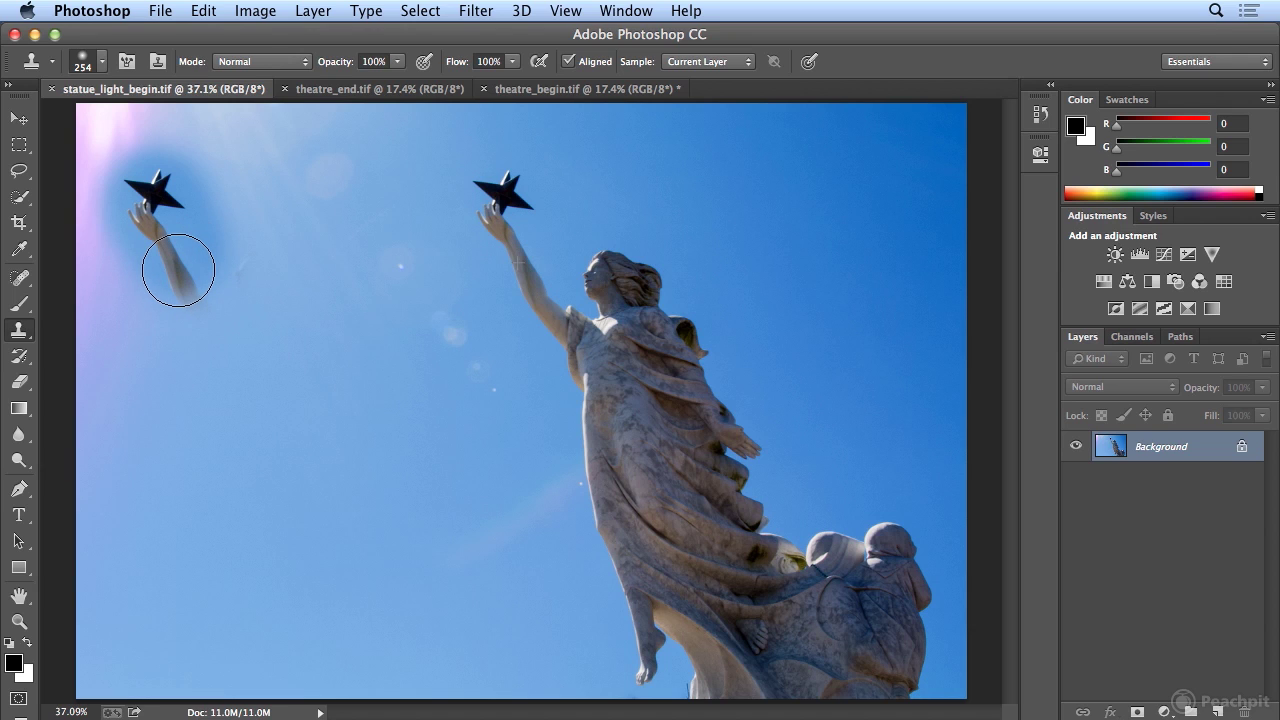
drag(178, 270, 173, 273)
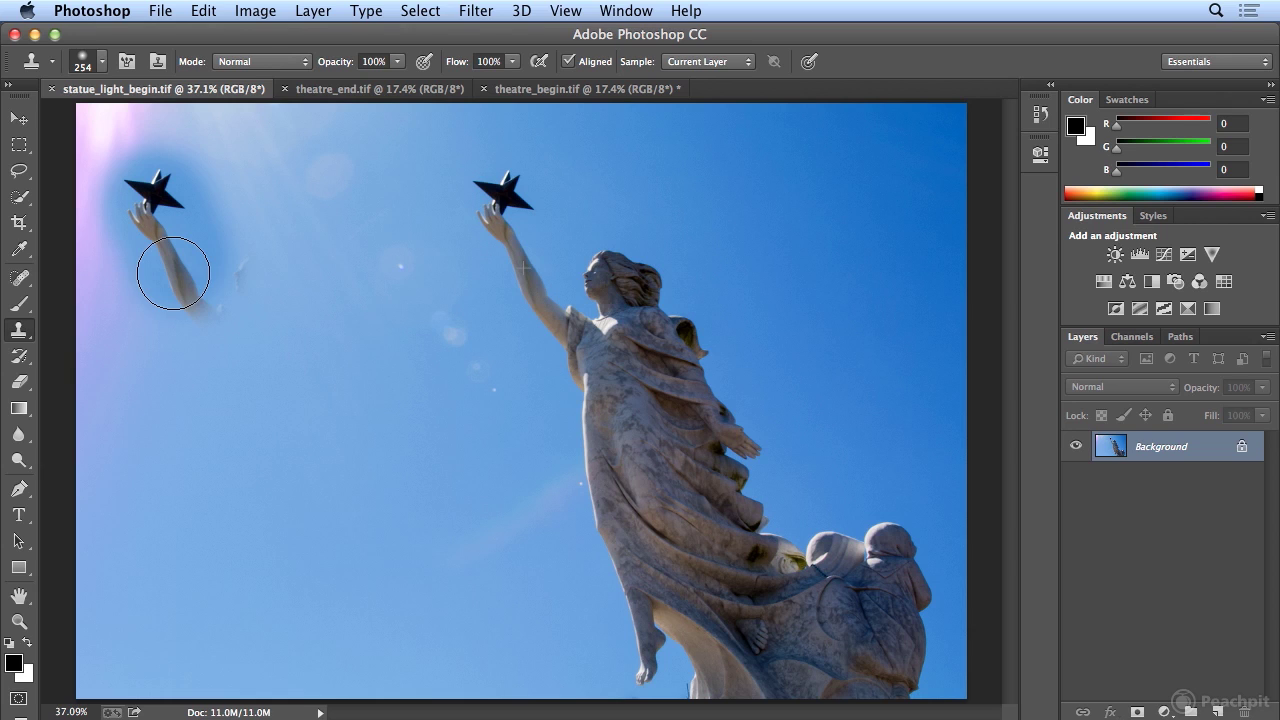
mouse_move(173, 273)
mouse_down()
mouse_move(194, 271)
mouse_move(173, 290)
mouse_move(179, 280)
mouse_move(194, 291)
mouse_move(177, 300)
mouse_move(189, 288)
mouse_move(188, 307)
mouse_move(265, 281)
mouse_move(251, 281)
mouse_up()
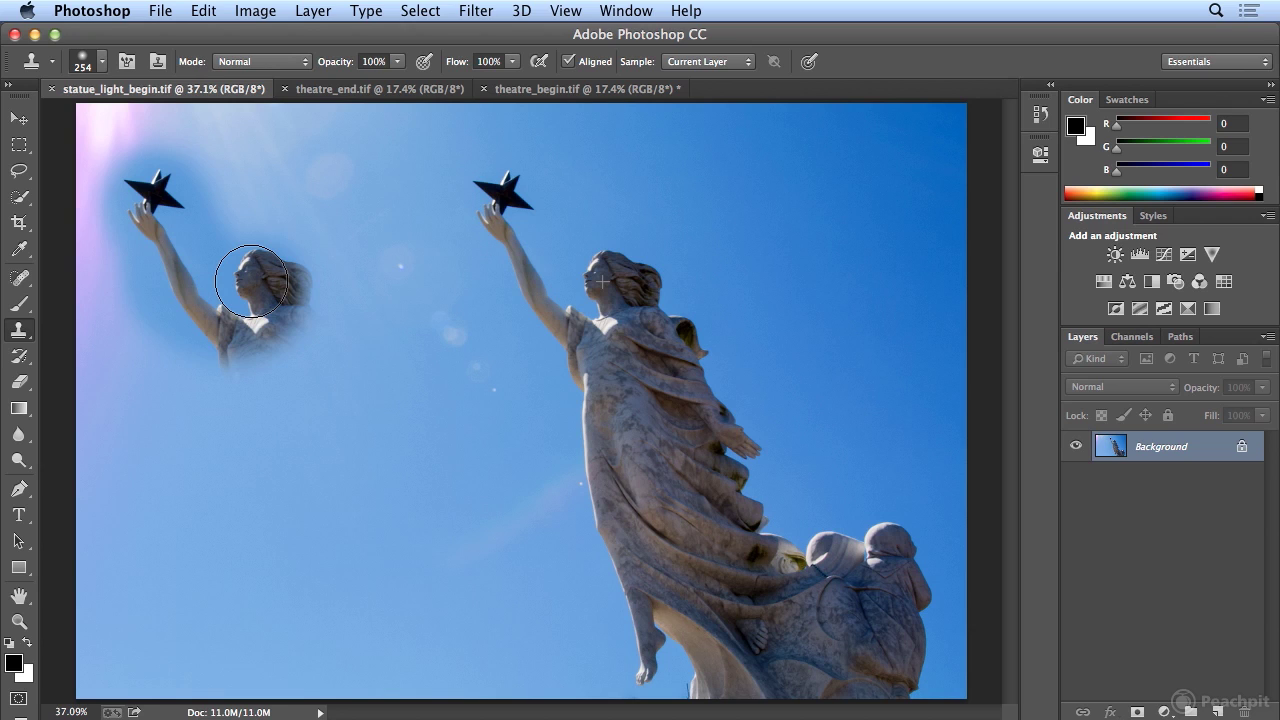
mouse_move(251, 281)
mouse_down()
mouse_move(262, 394)
mouse_move(369, 391)
mouse_move(395, 421)
mouse_move(322, 323)
mouse_move(331, 395)
mouse_move(281, 413)
mouse_move(280, 401)
mouse_move(268, 421)
mouse_move(241, 426)
mouse_move(287, 422)
mouse_move(332, 464)
mouse_move(319, 456)
mouse_move(339, 440)
mouse_move(372, 460)
mouse_move(365, 482)
mouse_move(381, 511)
mouse_move(356, 511)
mouse_move(371, 540)
mouse_move(286, 486)
mouse_move(264, 500)
mouse_move(300, 543)
mouse_move(346, 676)
mouse_move(366, 629)
mouse_move(457, 606)
mouse_move(409, 563)
mouse_move(451, 573)
mouse_move(472, 545)
mouse_move(545, 552)
mouse_up()
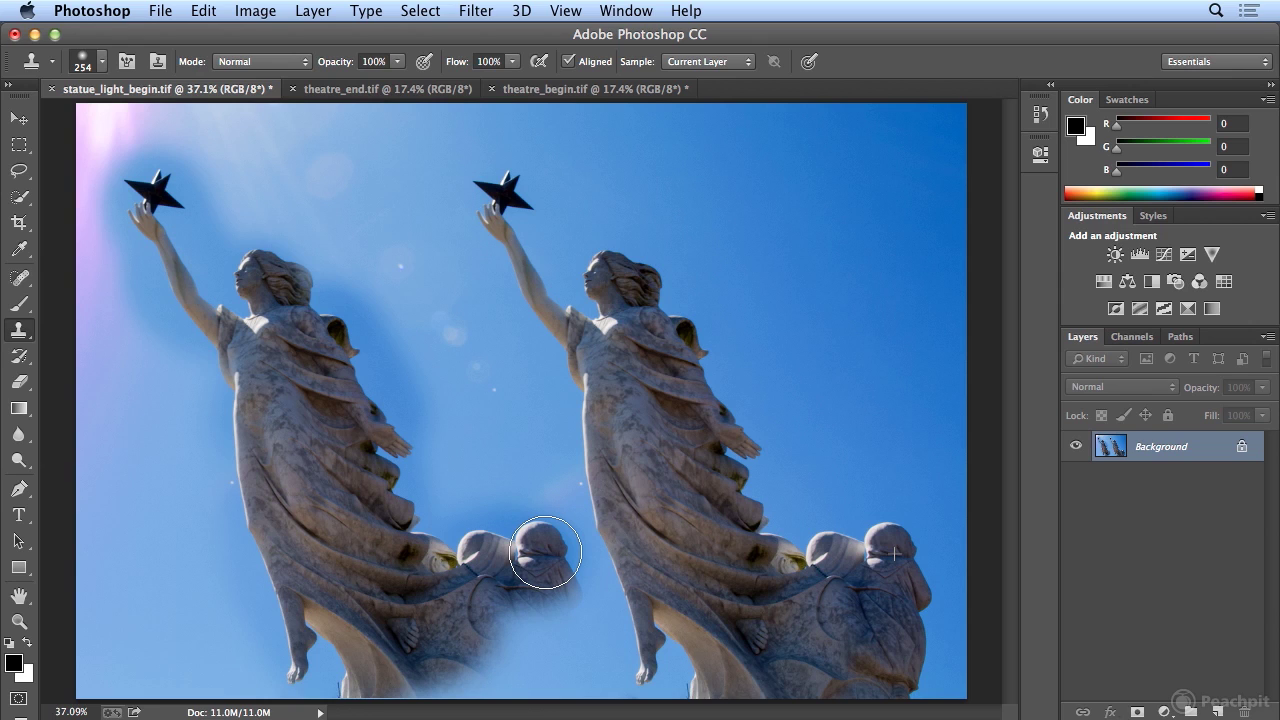
drag(545, 552, 542, 528)
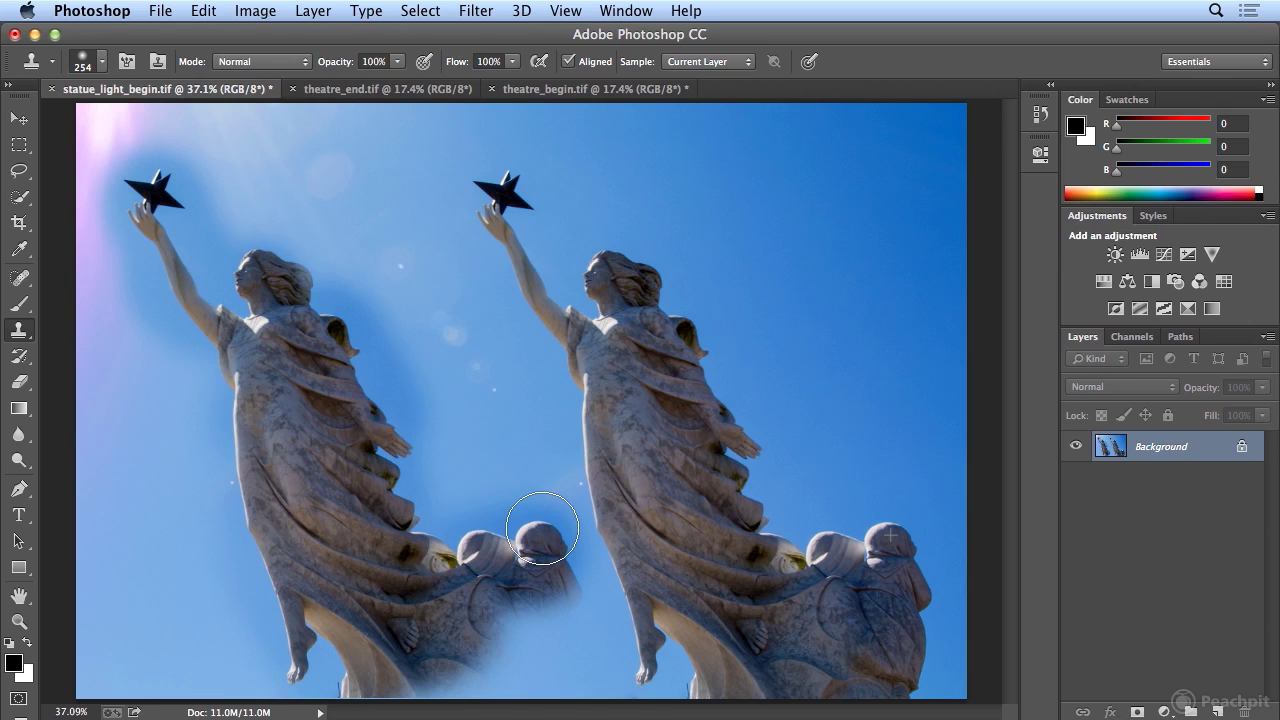
mouse_move(542, 528)
mouse_down()
mouse_move(557, 601)
mouse_move(543, 597)
mouse_move(610, 607)
mouse_up()
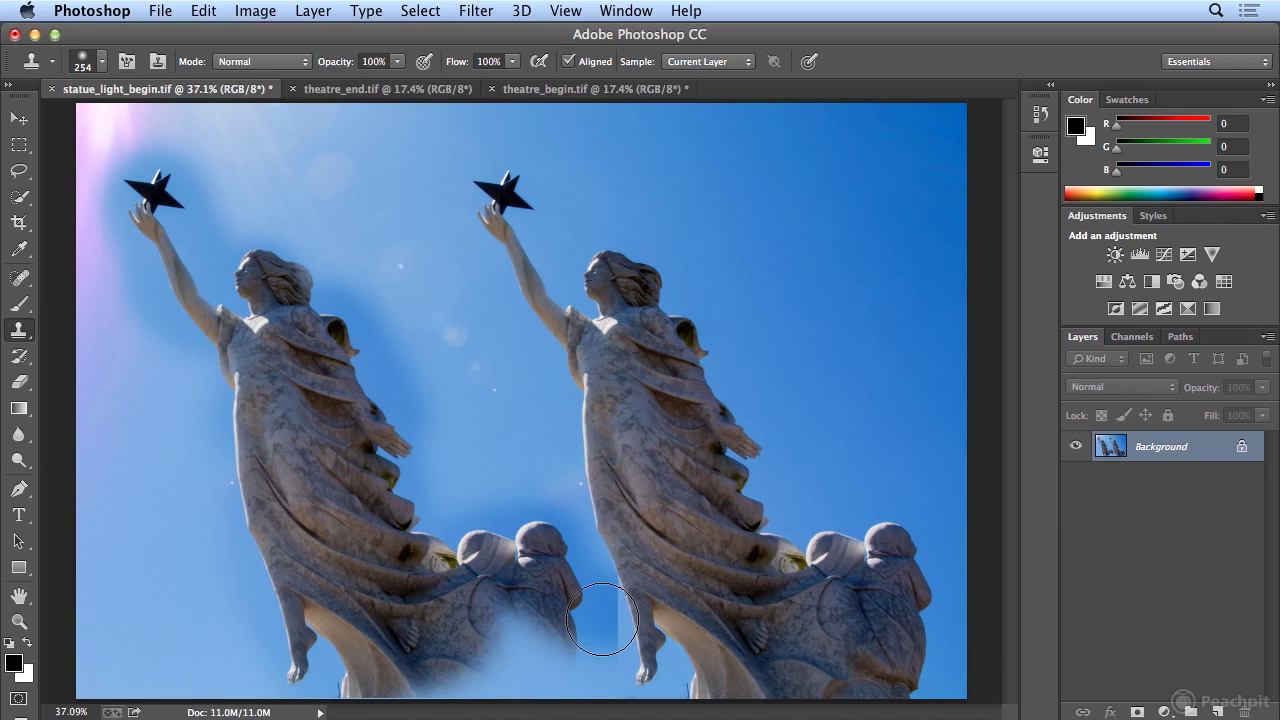
drag(601, 586, 583, 632)
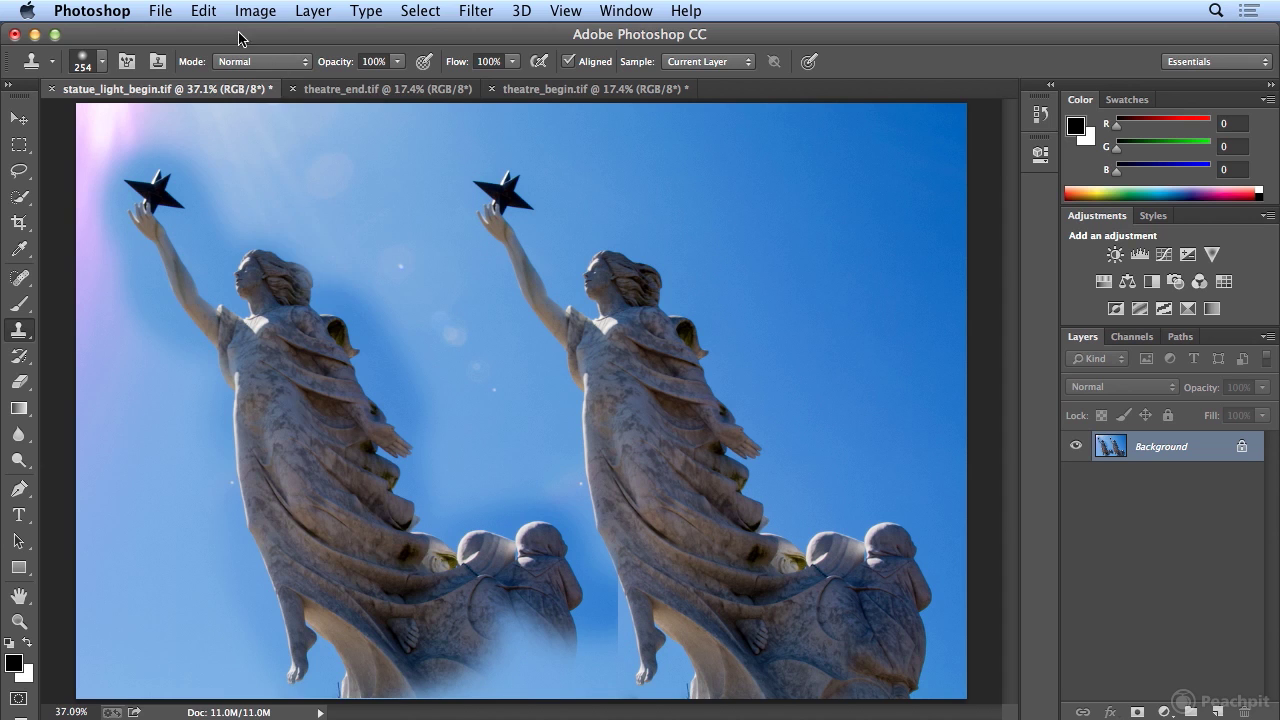
- Undo the last Clone Stamp stroke and repaint the sculpted heads at the cloned base
click(203, 11)
click(203, 36)
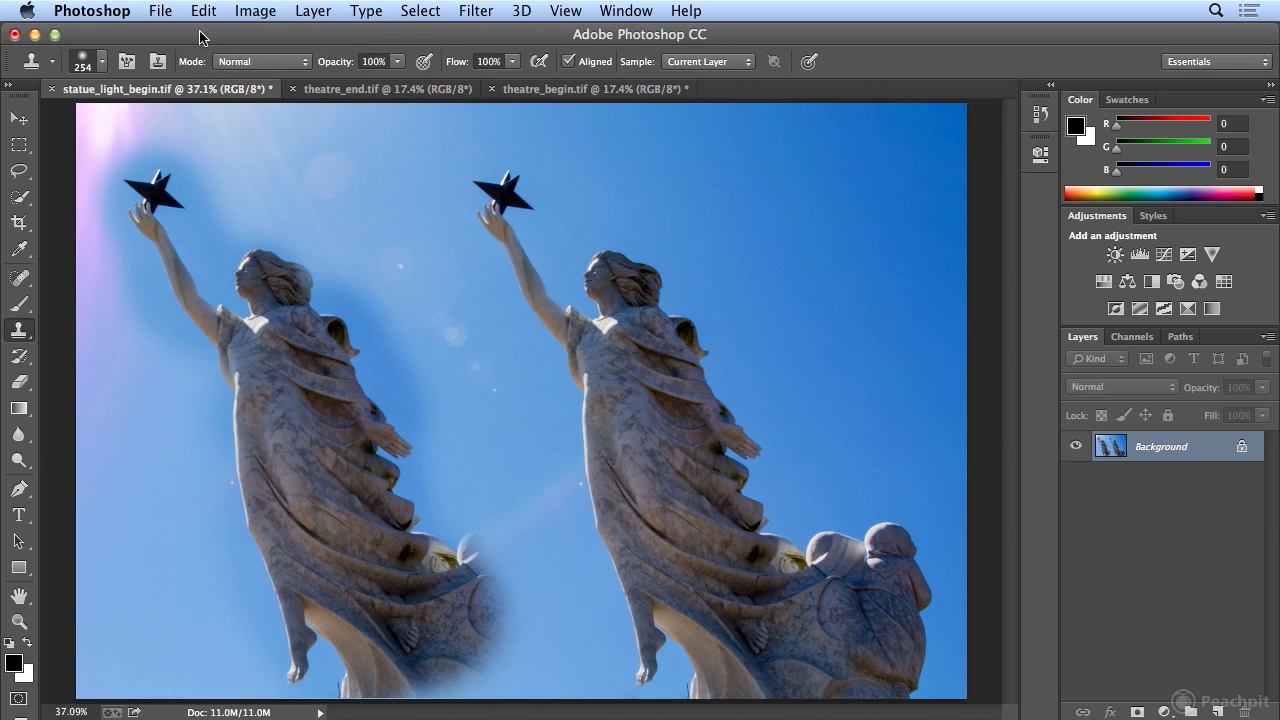
mouse_move(472, 622)
mouse_down()
mouse_move(480, 548)
mouse_move(528, 550)
mouse_move(537, 564)
mouse_move(494, 556)
mouse_move(545, 595)
mouse_move(531, 658)
mouse_move(492, 670)
mouse_move(398, 662)
mouse_move(370, 682)
mouse_up()
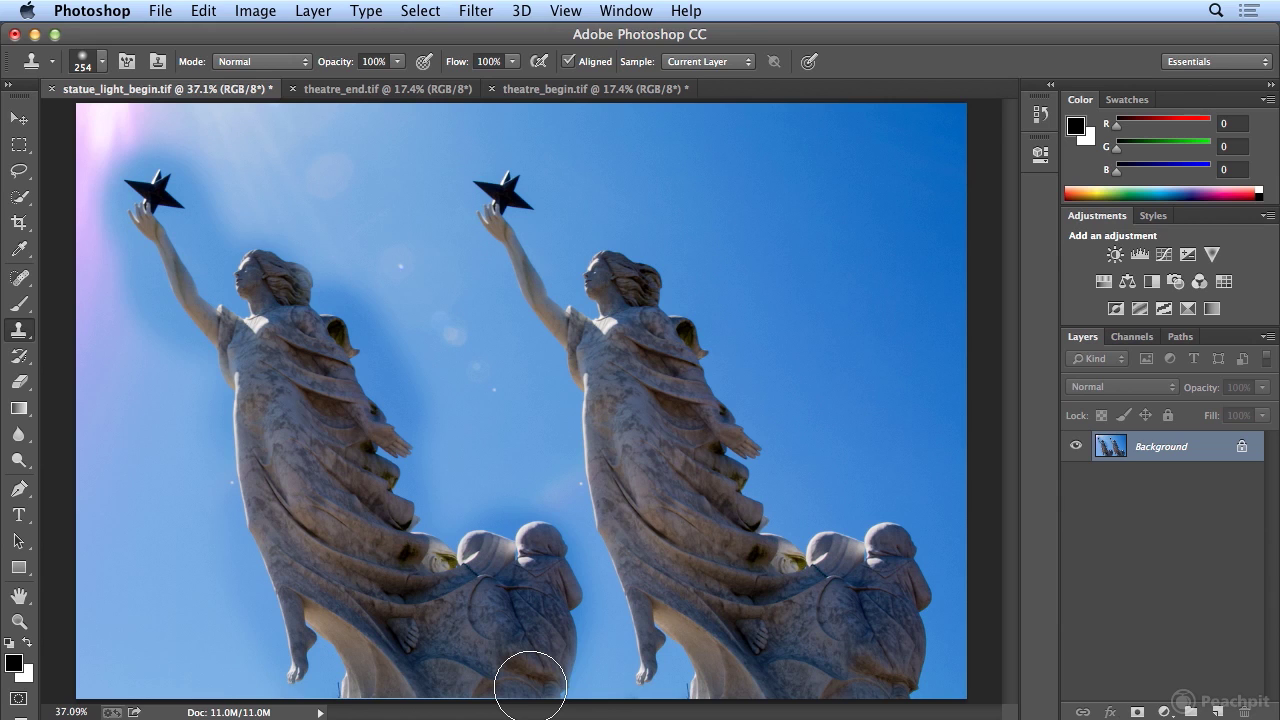
- Revert statue_light_begin.tif to its saved version, removing the cloned statue
click(160, 11)
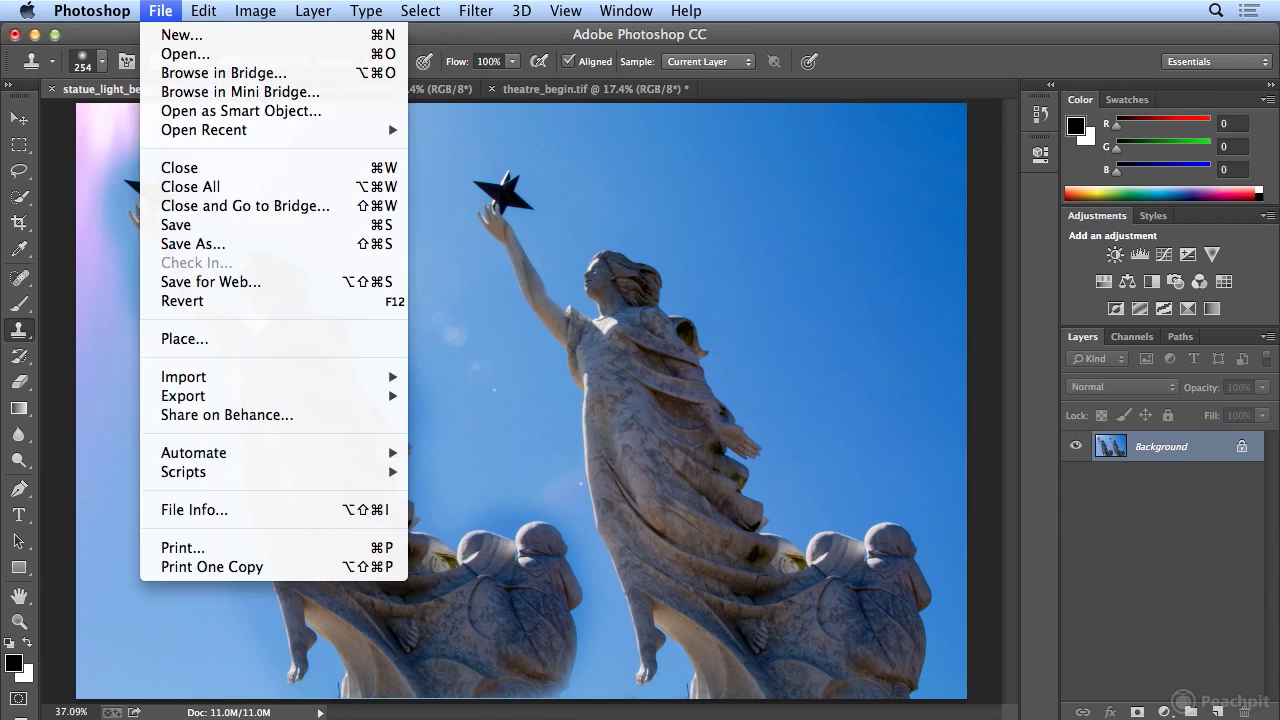
click(163, 302)
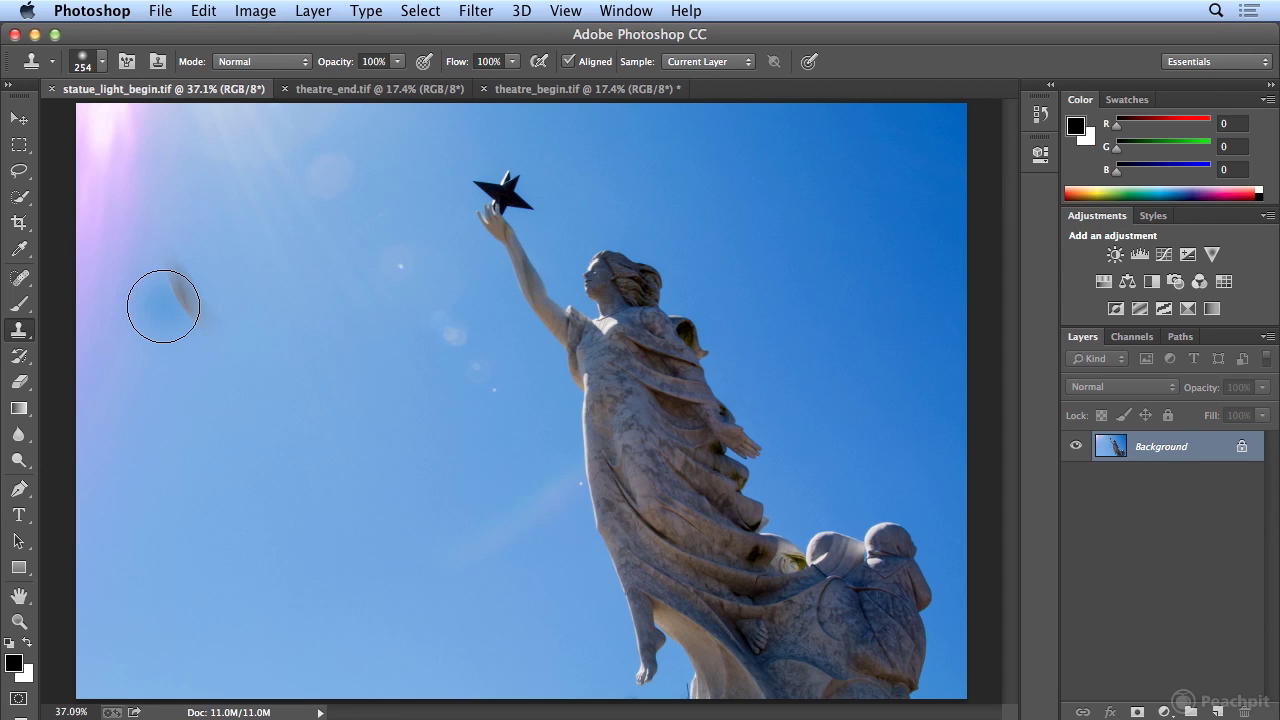
- Open the Clone Source panel from the Window menu
click(626, 11)
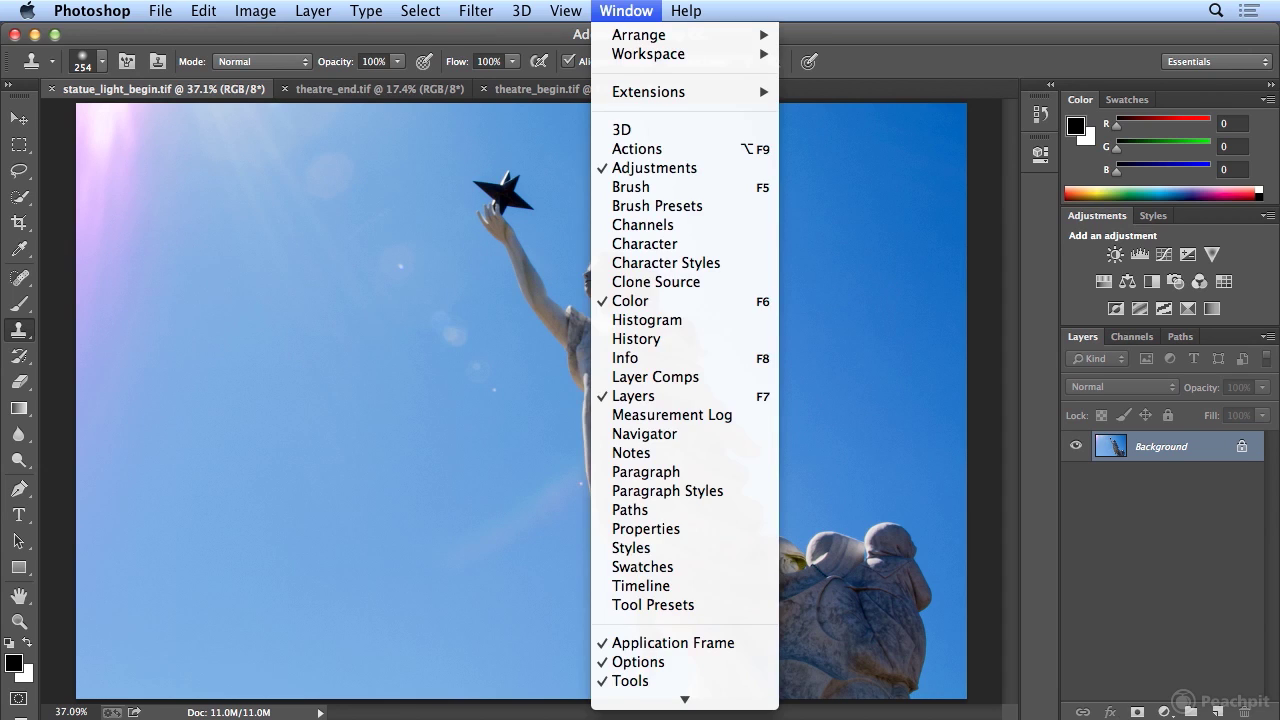
click(654, 287)
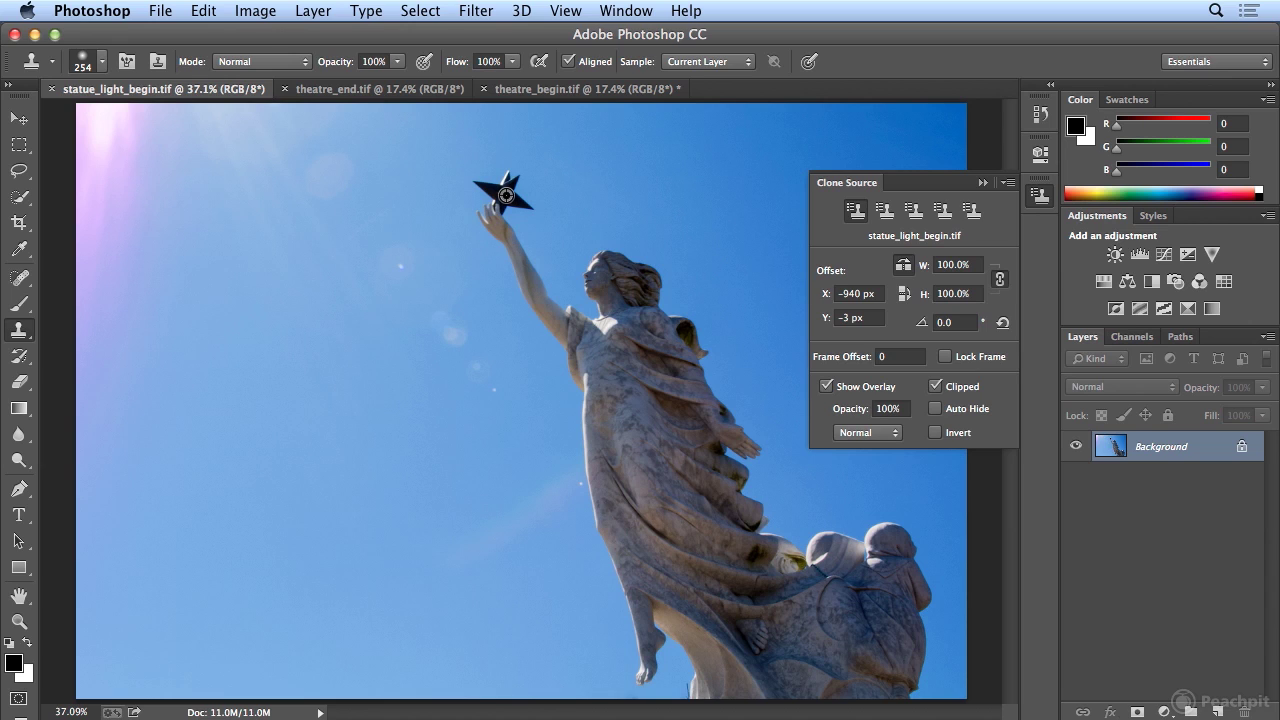
- Sample the star and paint a mirrored star, hand and statue across the left sky
alt+click(504, 195)
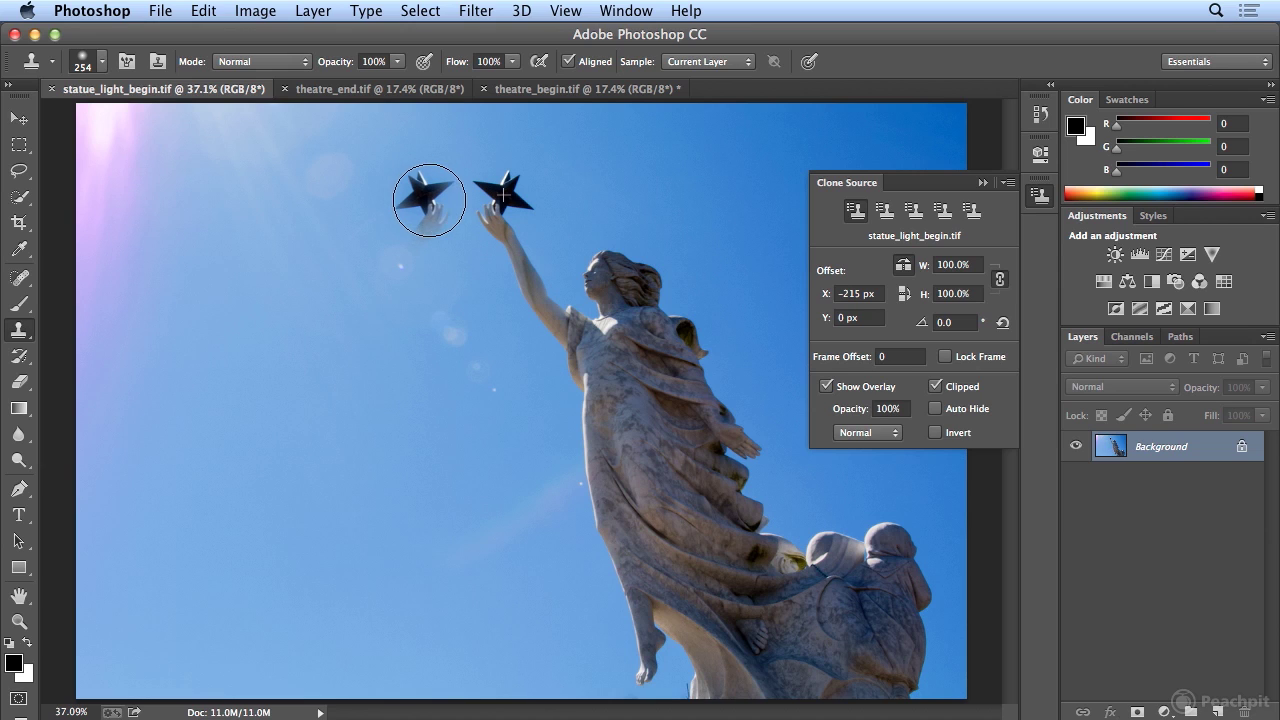
mouse_move(424, 195)
mouse_down()
mouse_move(393, 293)
mouse_move(358, 317)
mouse_move(326, 298)
mouse_move(328, 283)
mouse_move(287, 289)
mouse_move(284, 316)
mouse_move(327, 341)
mouse_move(326, 381)
mouse_move(259, 364)
mouse_move(241, 340)
mouse_move(330, 427)
mouse_move(337, 473)
mouse_move(278, 527)
mouse_move(363, 527)
mouse_move(288, 606)
mouse_move(223, 630)
mouse_move(198, 657)
mouse_move(181, 616)
mouse_move(153, 652)
mouse_move(130, 591)
mouse_move(61, 670)
mouse_move(55, 616)
mouse_move(112, 441)
mouse_move(163, 509)
mouse_move(160, 582)
mouse_move(152, 553)
mouse_move(197, 468)
mouse_move(151, 445)
mouse_move(280, 272)
mouse_up()
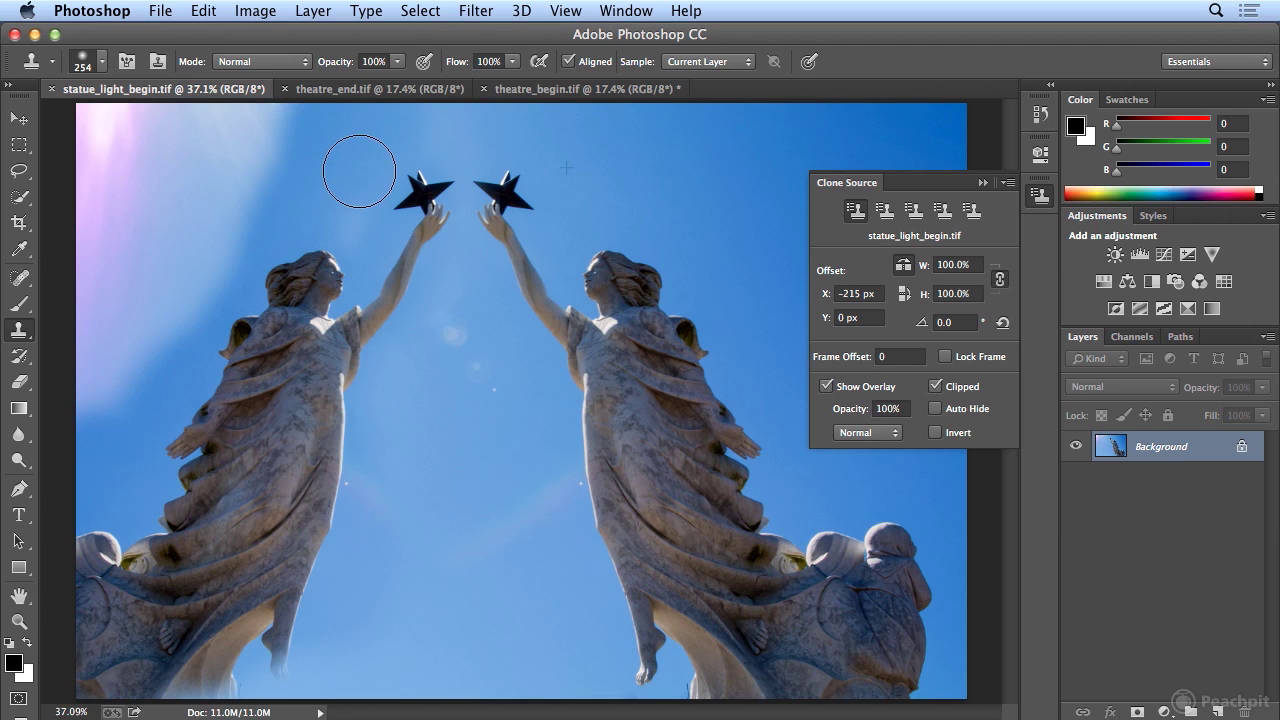
mouse_move(322, 211)
mouse_down()
mouse_move(257, 242)
mouse_move(243, 226)
mouse_move(273, 109)
mouse_move(215, 293)
mouse_move(198, 85)
mouse_move(185, 121)
mouse_move(143, 104)
mouse_move(104, 153)
mouse_move(77, 138)
mouse_move(55, 168)
mouse_move(56, 297)
mouse_move(131, 185)
mouse_move(157, 173)
mouse_move(169, 230)
mouse_move(166, 355)
mouse_move(78, 386)
mouse_move(111, 375)
mouse_move(84, 406)
mouse_up()
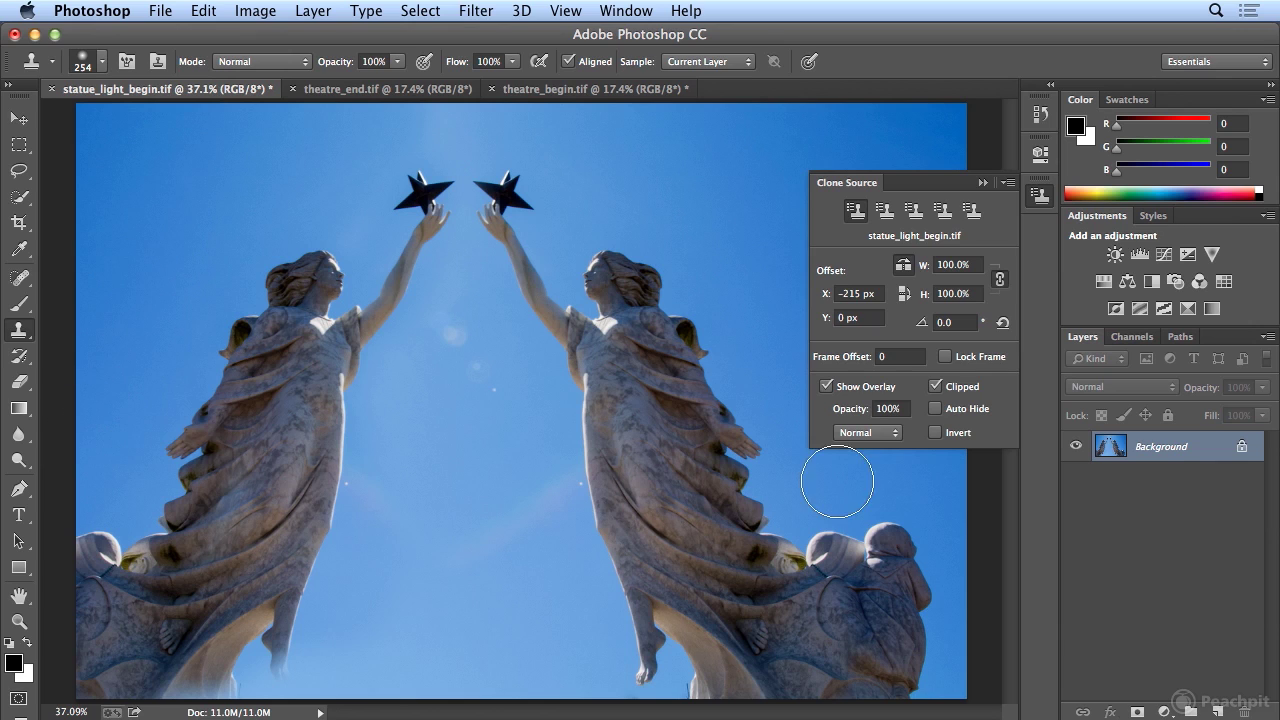
- Clean up the haze beside the mirrored statue's foot, then bring up the theatre photo
click(1040, 198)
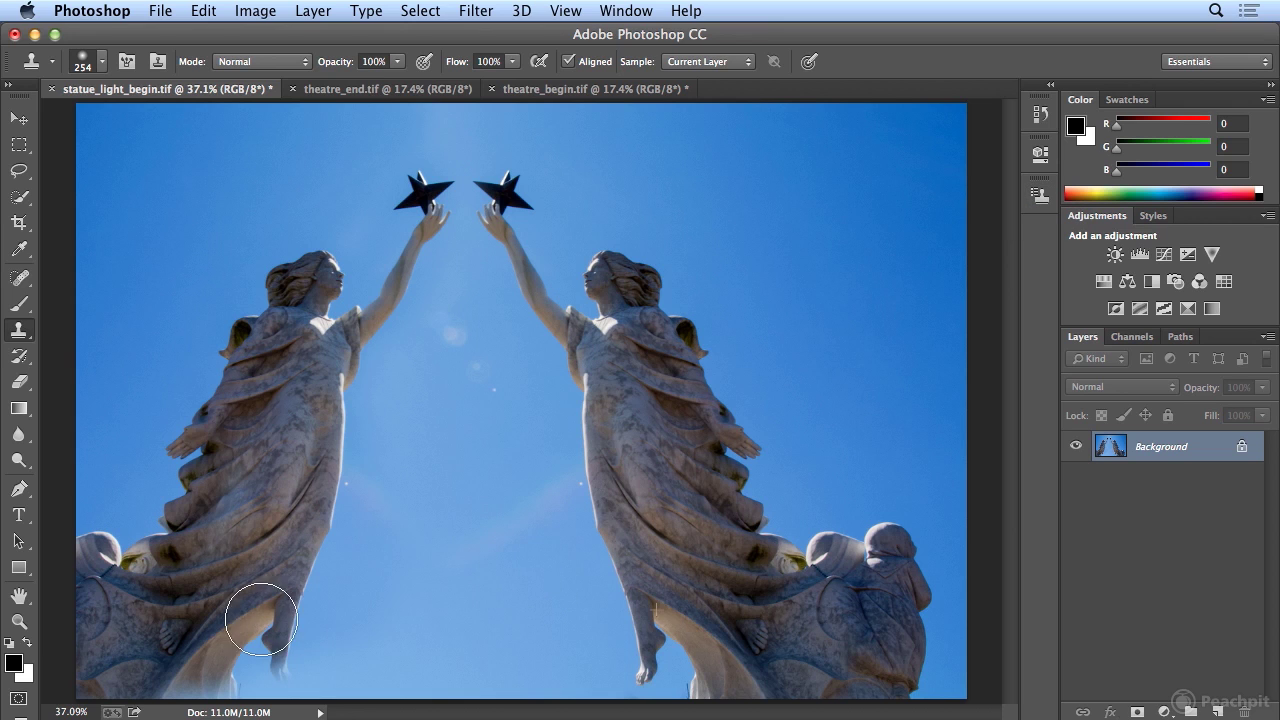
mouse_move(262, 670)
mouse_down()
mouse_move(235, 675)
mouse_move(255, 640)
mouse_move(130, 686)
mouse_move(197, 685)
mouse_up()
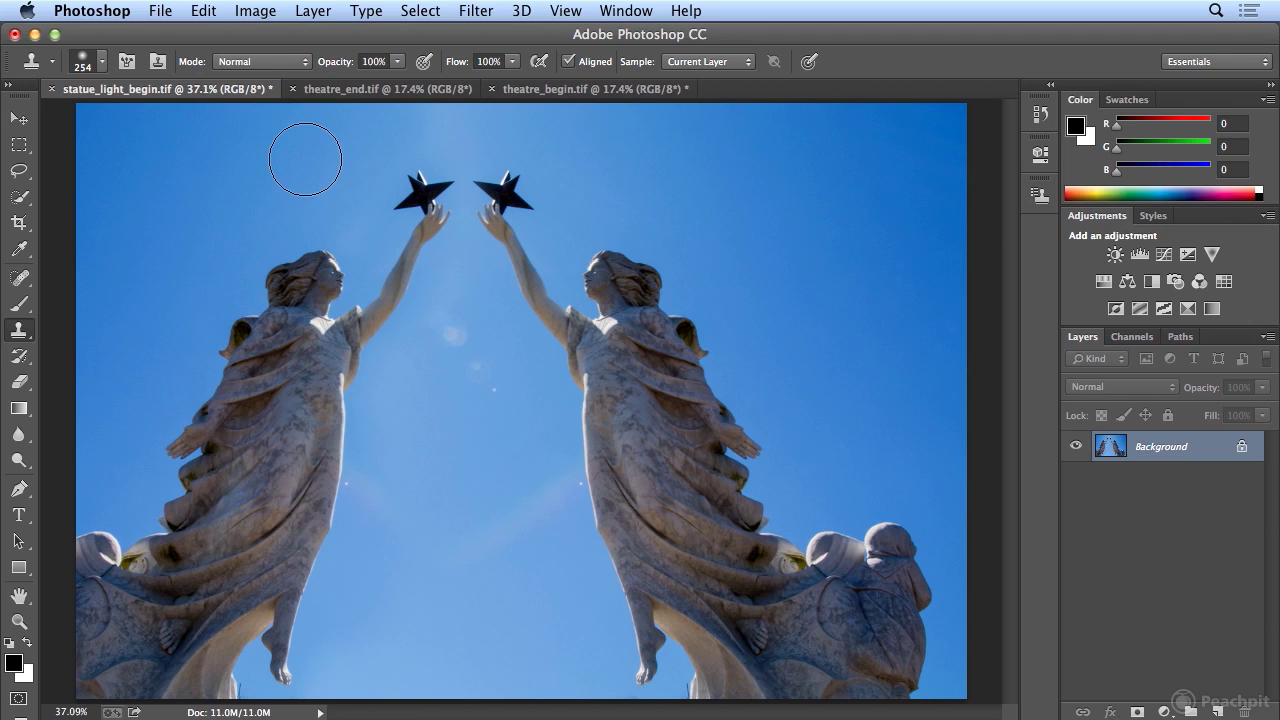
click(524, 90)
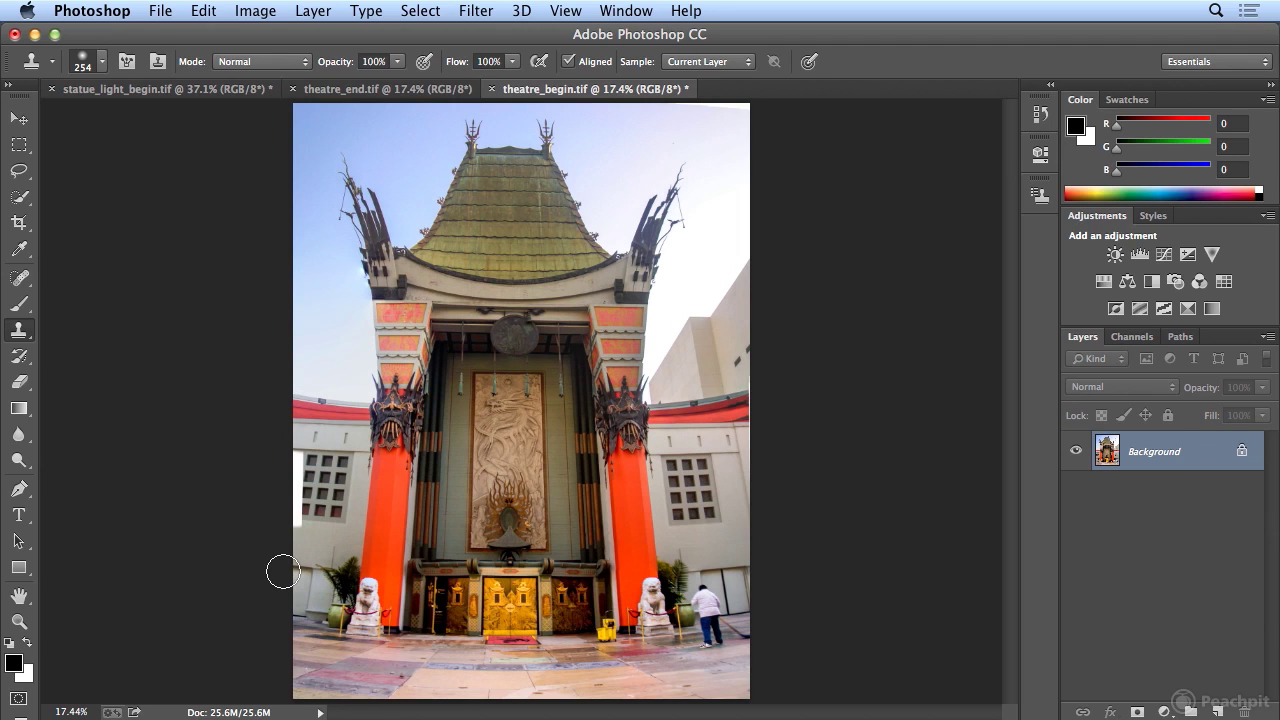
- Zoom in on the theatre photo's centre doors
key(super+equal)
key(super+equal)
key(super+equal)
key(super+equal)
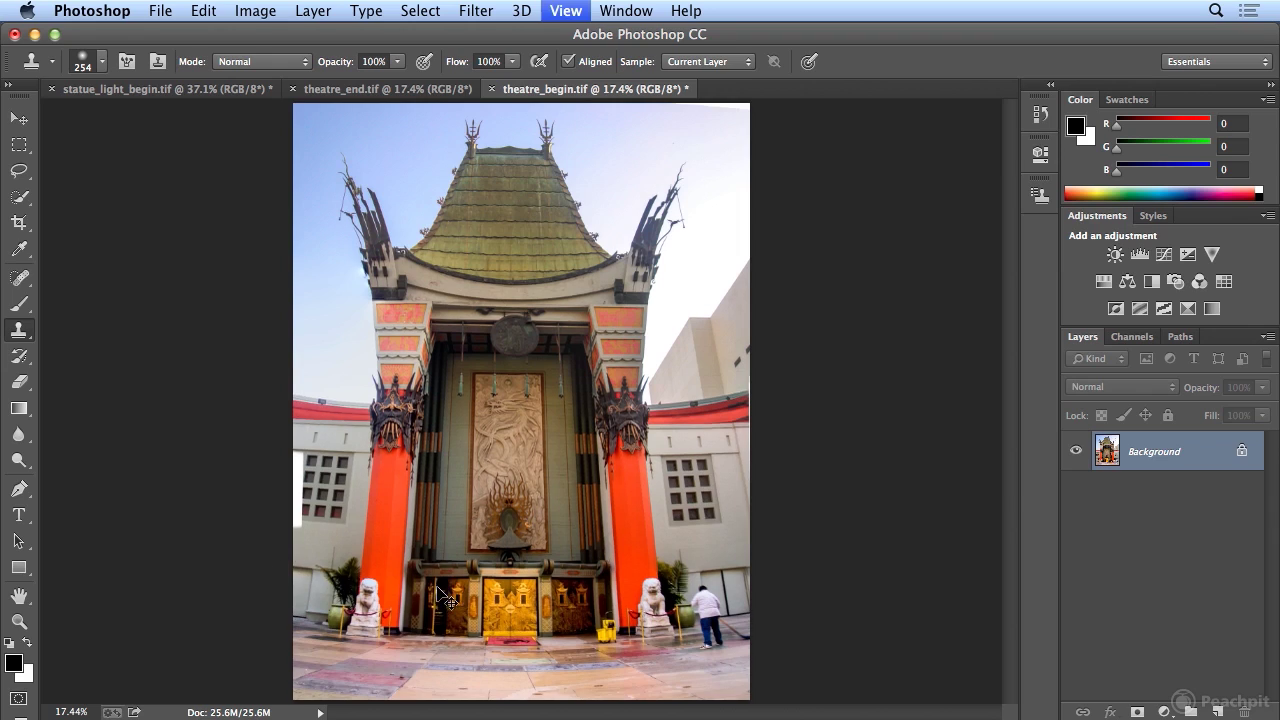
scroll(473, 517, down, 10)
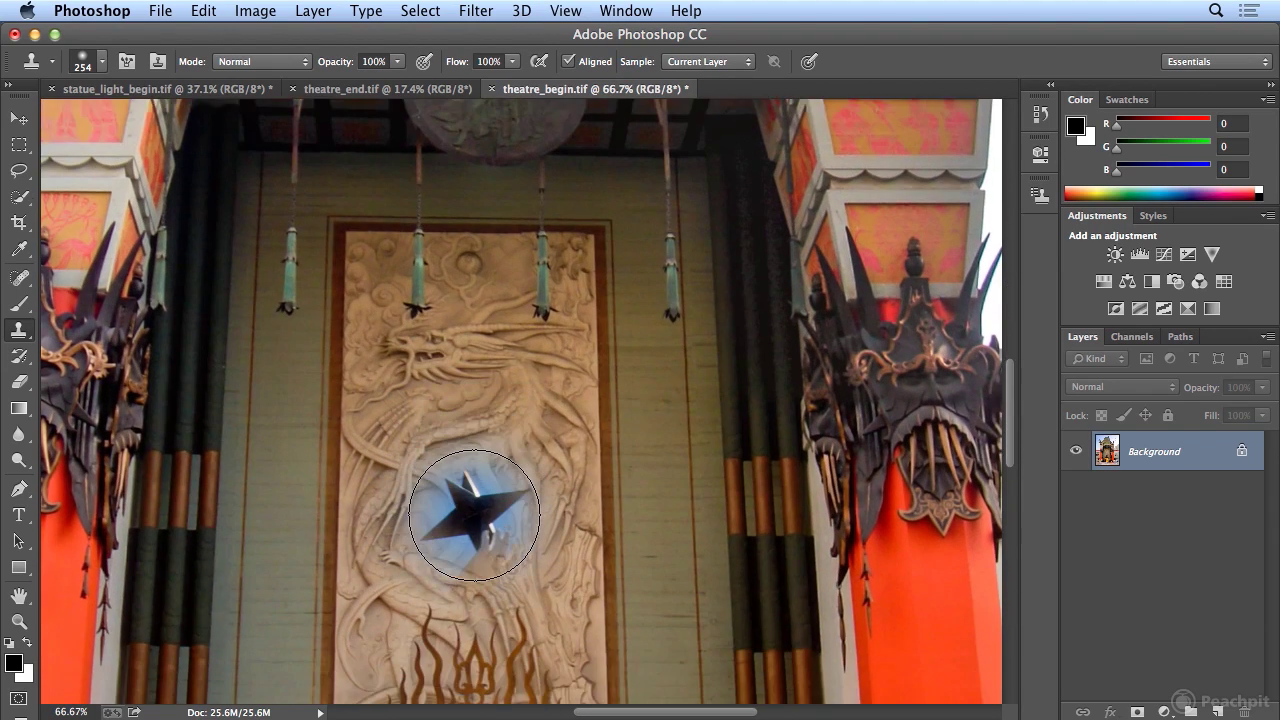
scroll(488, 440, down, 5)
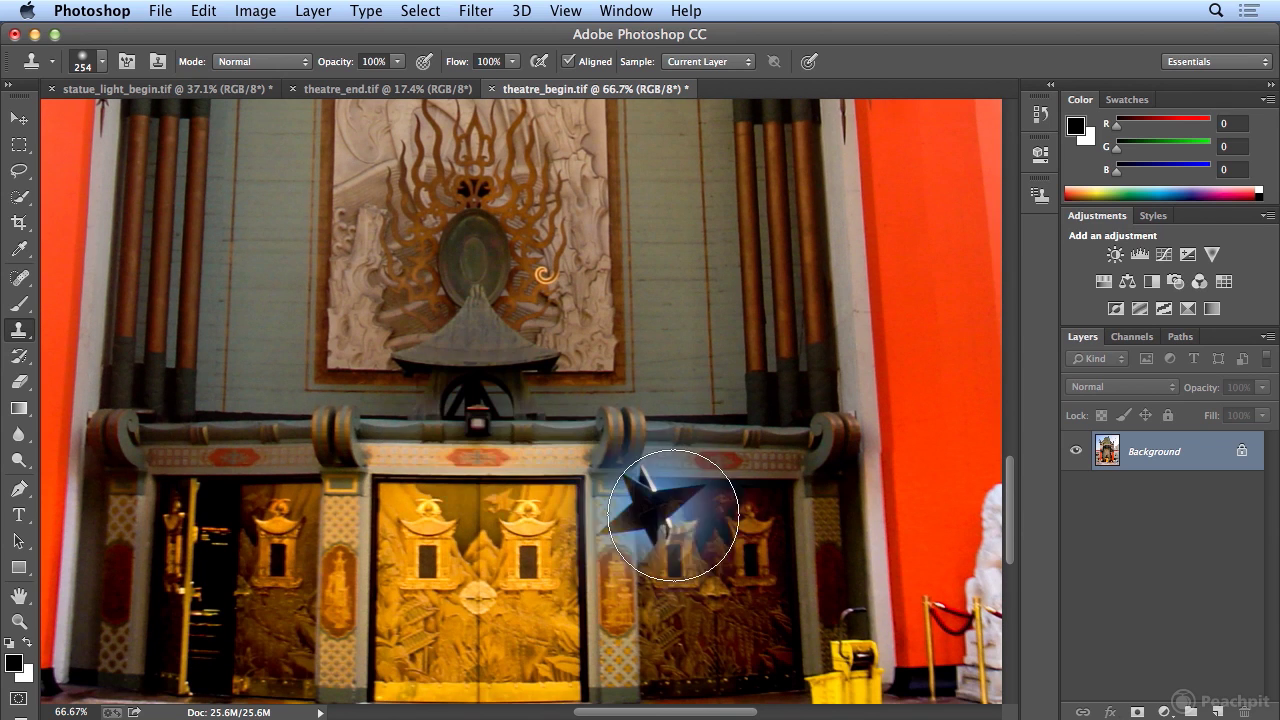
scroll(614, 491, down, 2)
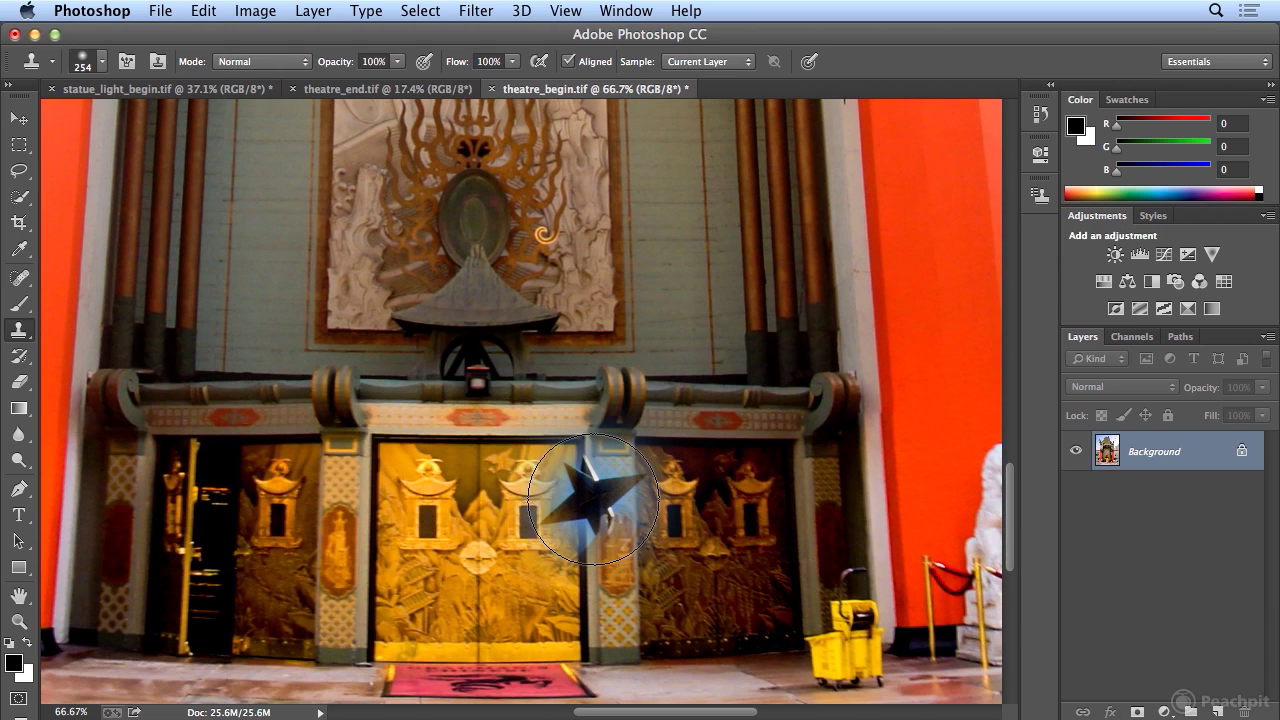
- Reduce the clone brush to 99 px and show the Clone Source settings
click(101, 64)
drag(197, 127, 168, 127)
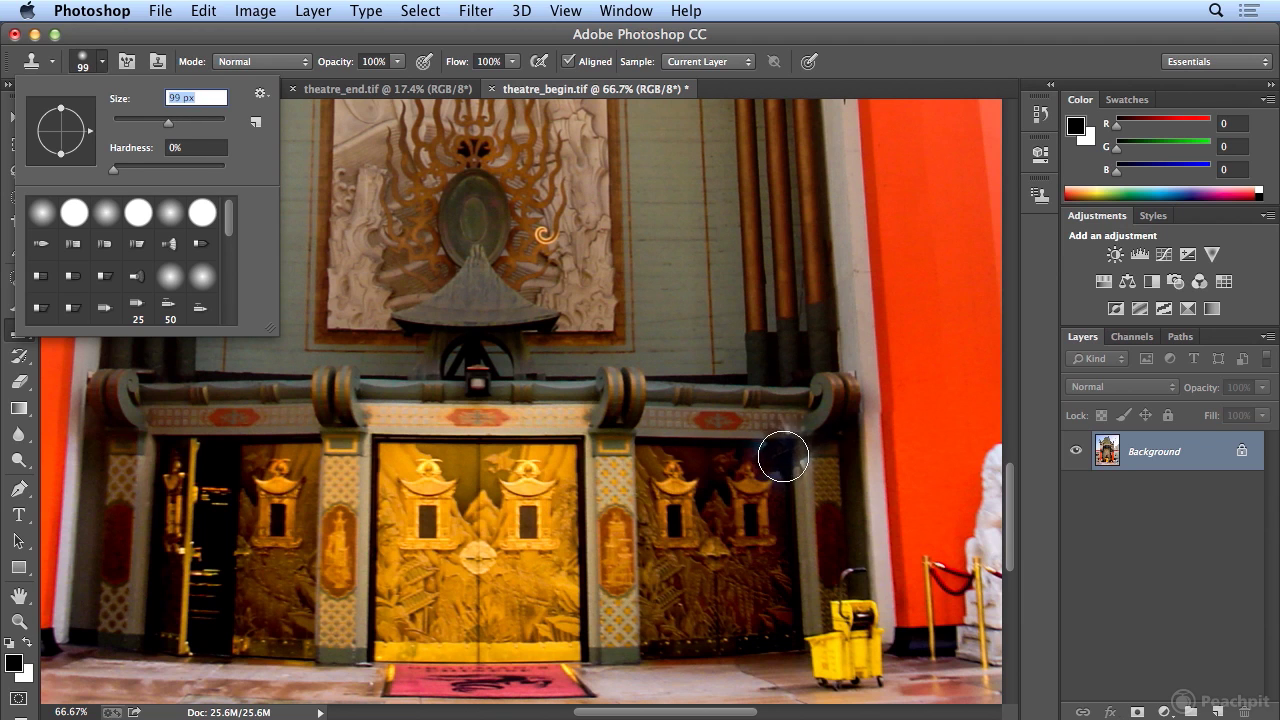
click(1041, 200)
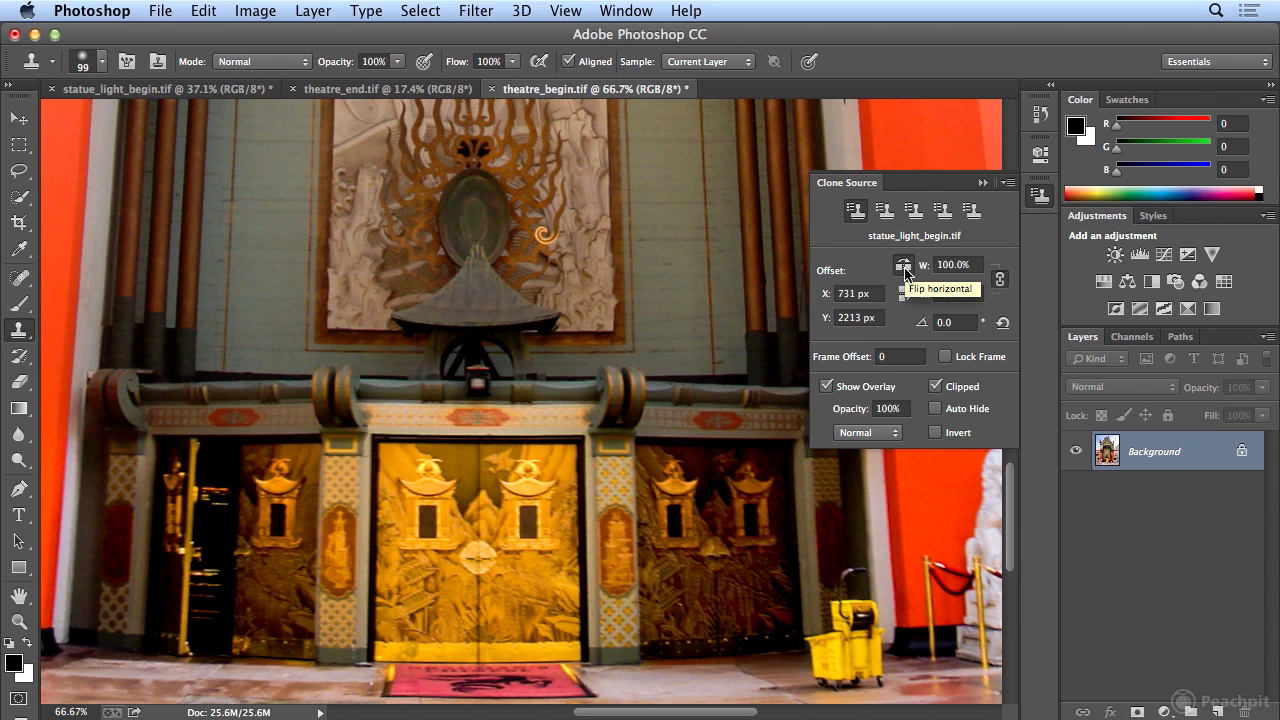
- Undo the stray smear near the pipes and paint cloned texture beside the right doorway
click(1040, 200)
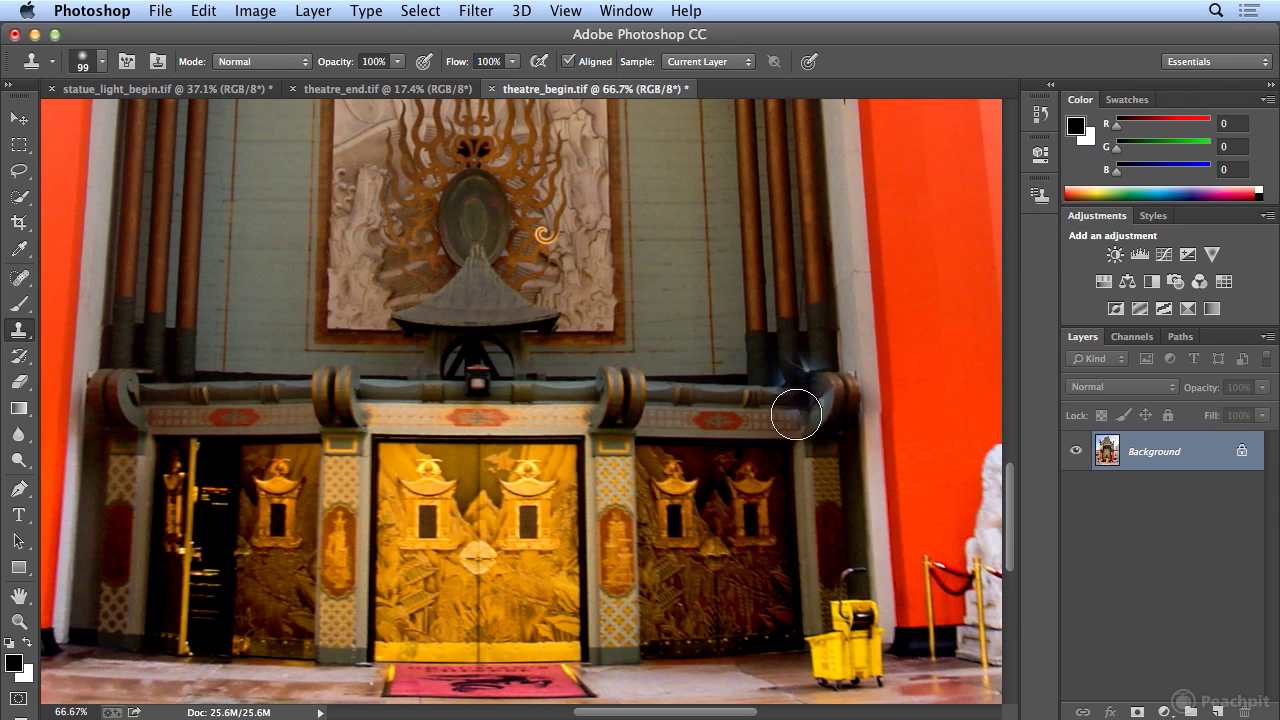
key(ctrl+z)
drag(796, 414, 785, 450)
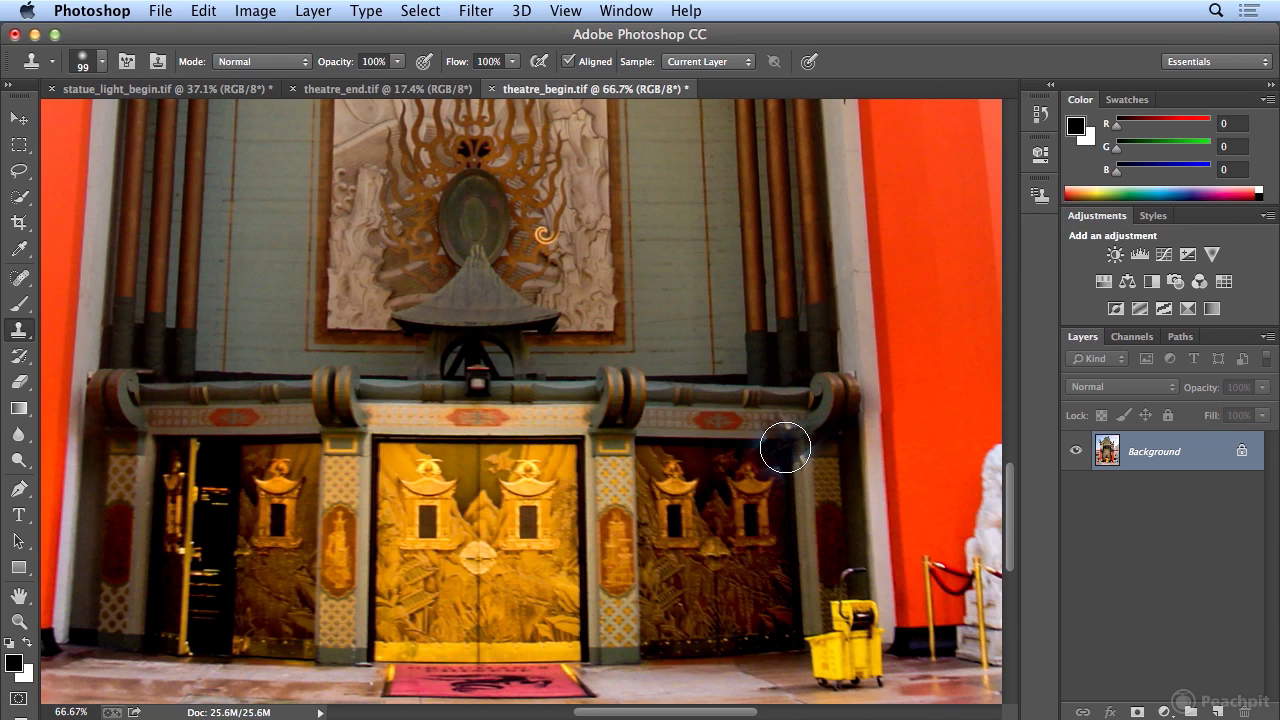
- Sample the right doorframe and paint a closed door over the open left doorway
key(alt)
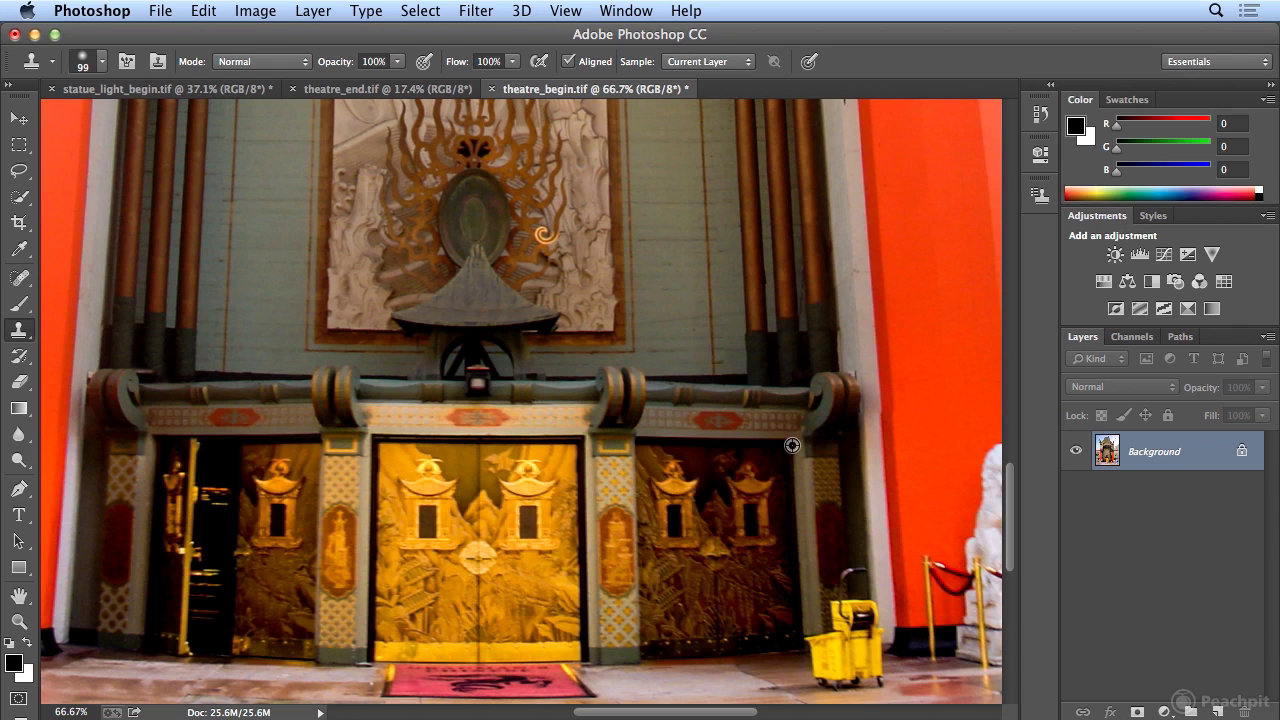
alt+click(792, 445)
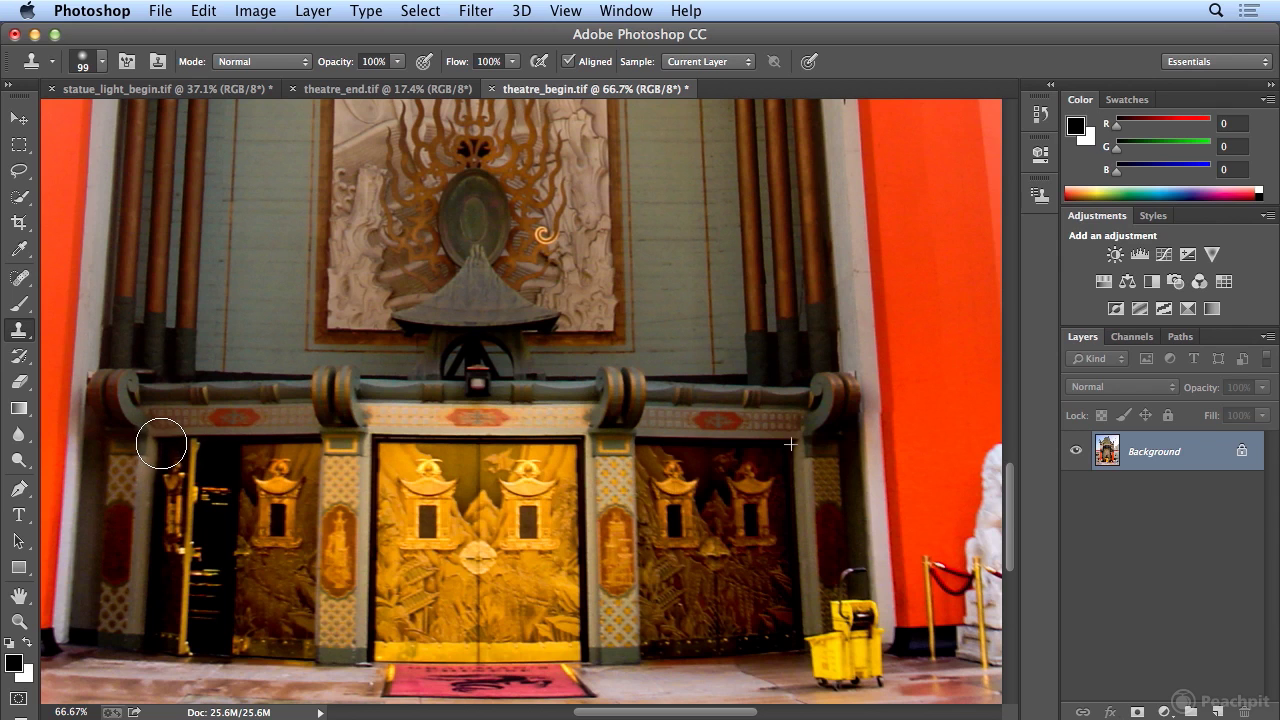
mouse_move(189, 443)
mouse_down()
mouse_move(218, 483)
mouse_move(196, 539)
mouse_move(216, 568)
mouse_move(216, 636)
mouse_move(170, 629)
mouse_move(177, 573)
mouse_move(168, 633)
mouse_move(152, 646)
mouse_move(220, 563)
mouse_move(178, 574)
mouse_move(185, 634)
mouse_up()
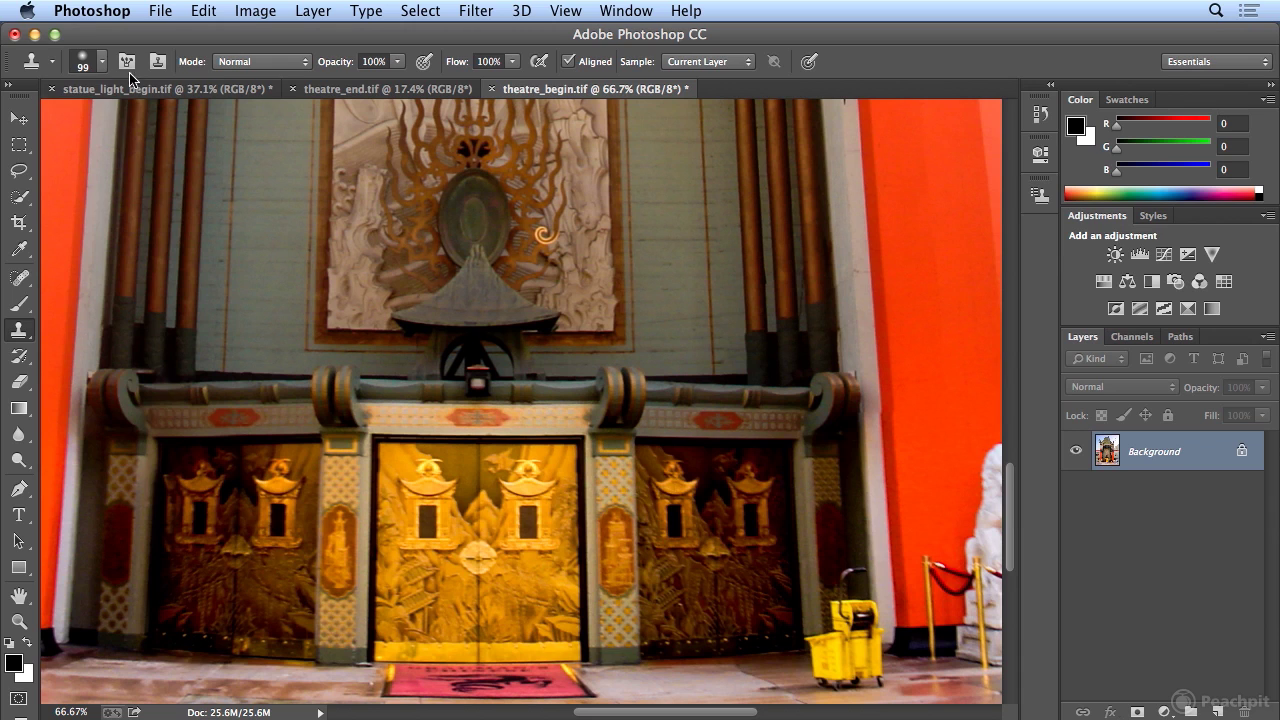
- Shrink the clone brush to 85 px and clone door texture up the left door's edge
click(104, 66)
click(157, 122)
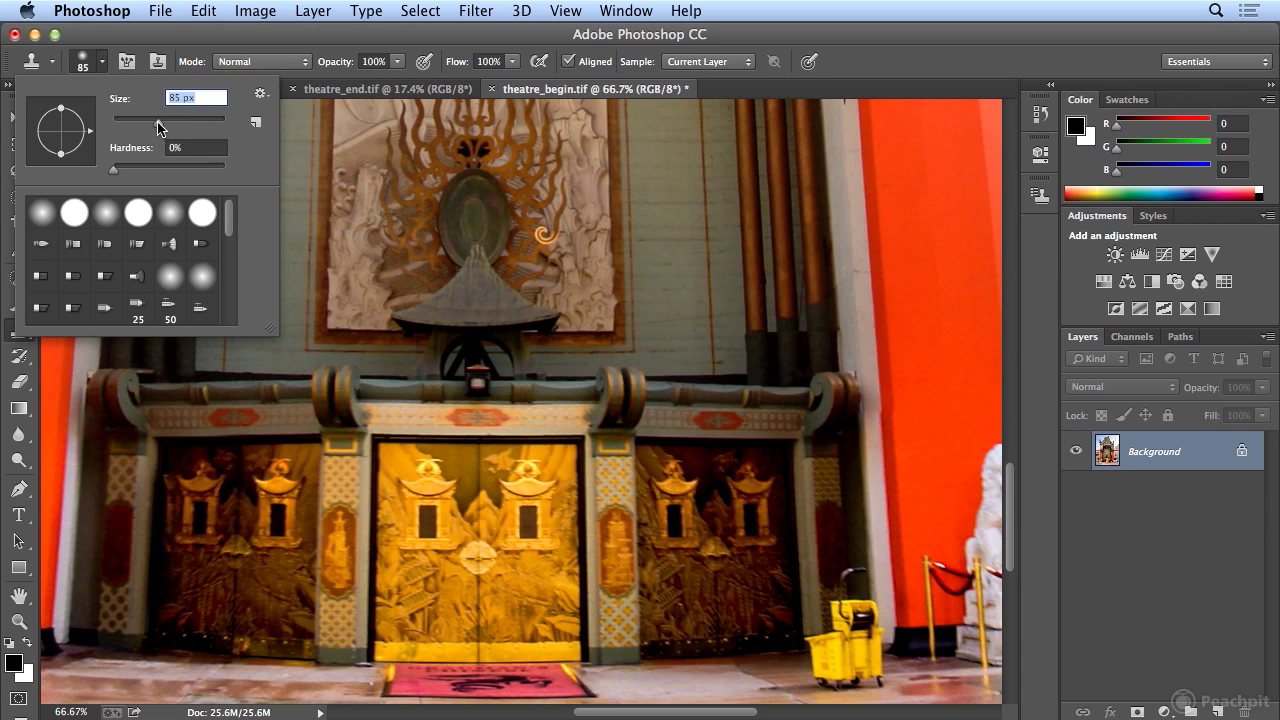
key(Return)
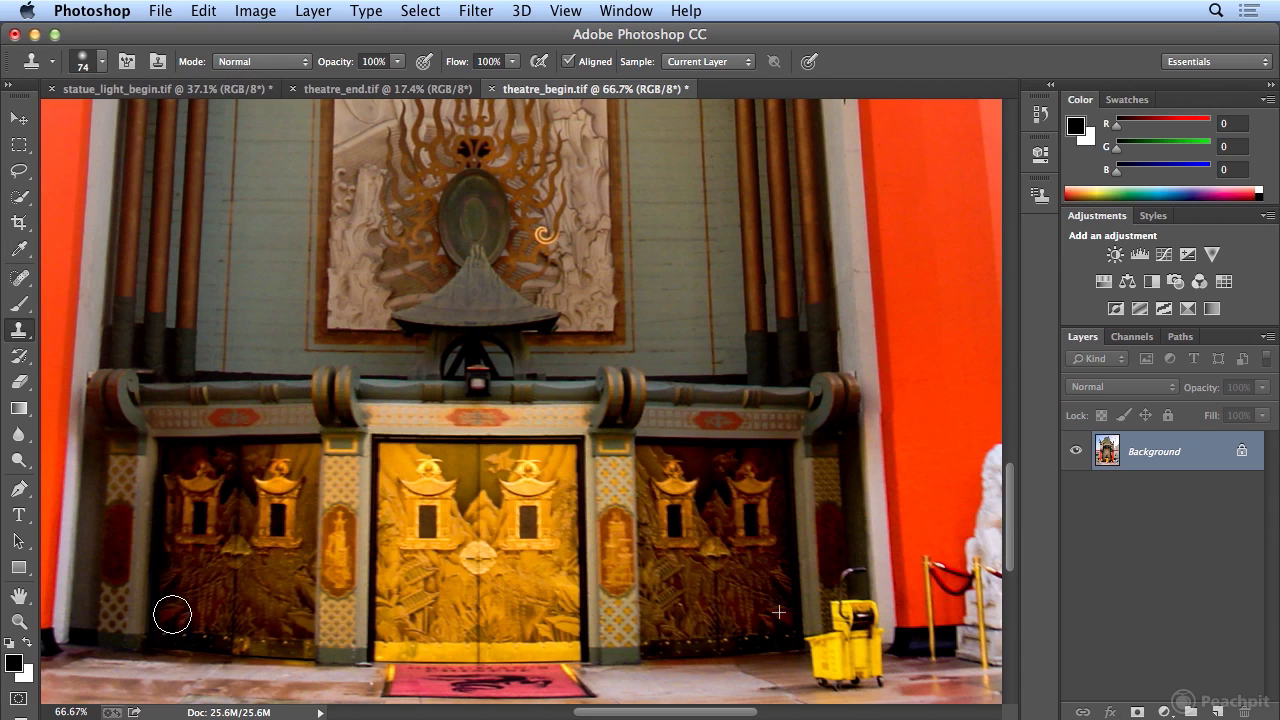
drag(170, 643, 174, 548)
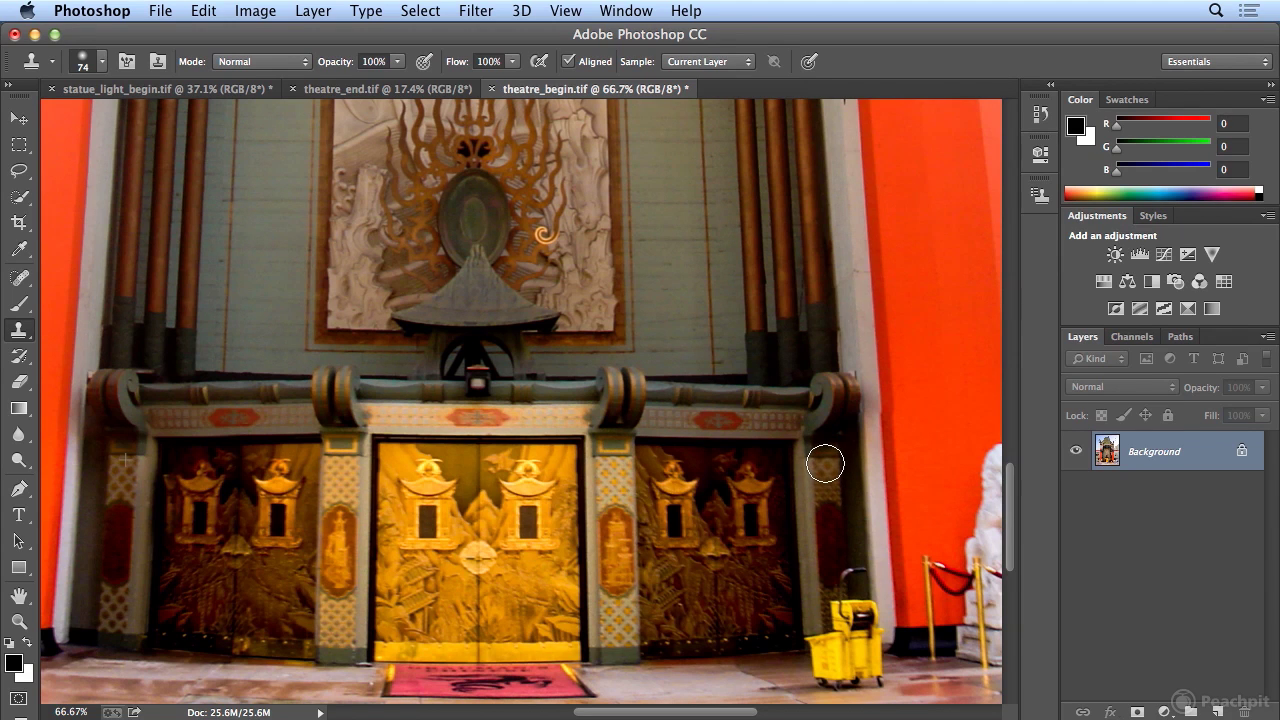
- Paint a clone stroke down the right pillar, redoing a misstep, then zoom out
drag(825, 463, 825, 573)
key(ctrl+z)
mouse_move(830, 461)
mouse_down()
mouse_move(830, 562)
mouse_move(857, 582)
mouse_move(832, 624)
mouse_up()
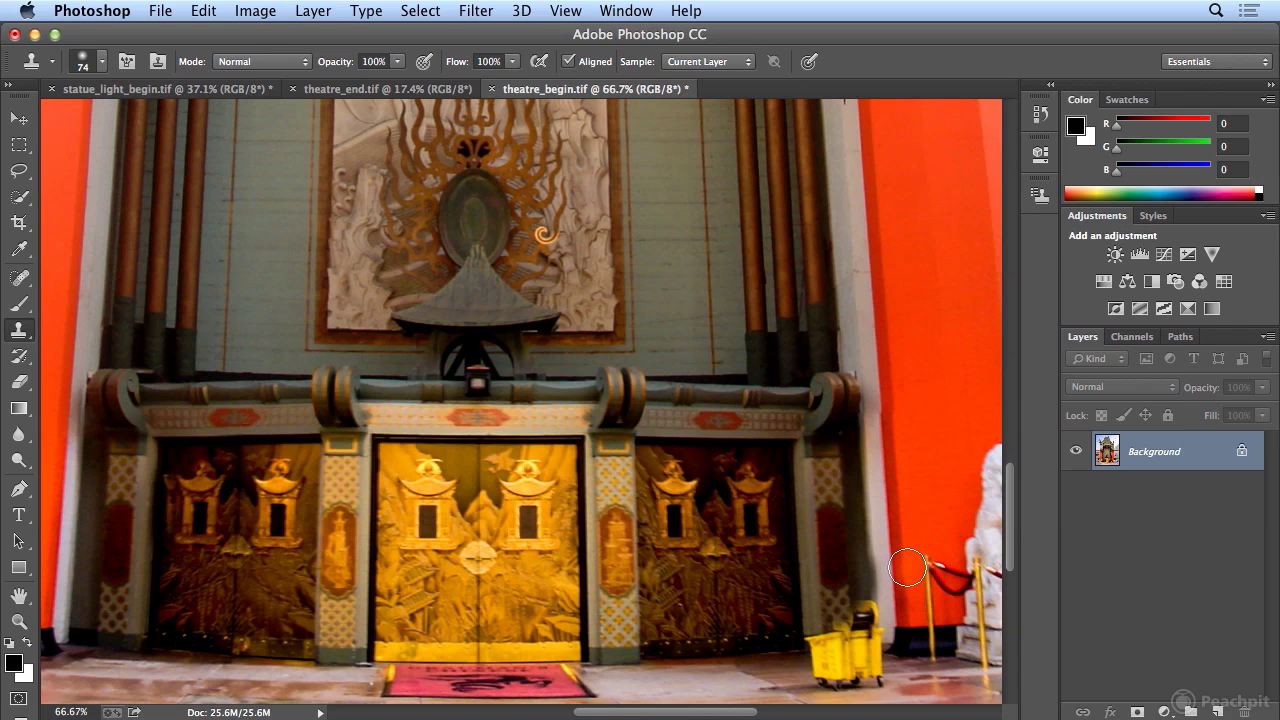
key(super+minus)
key(super+minus)
key(super+minus)
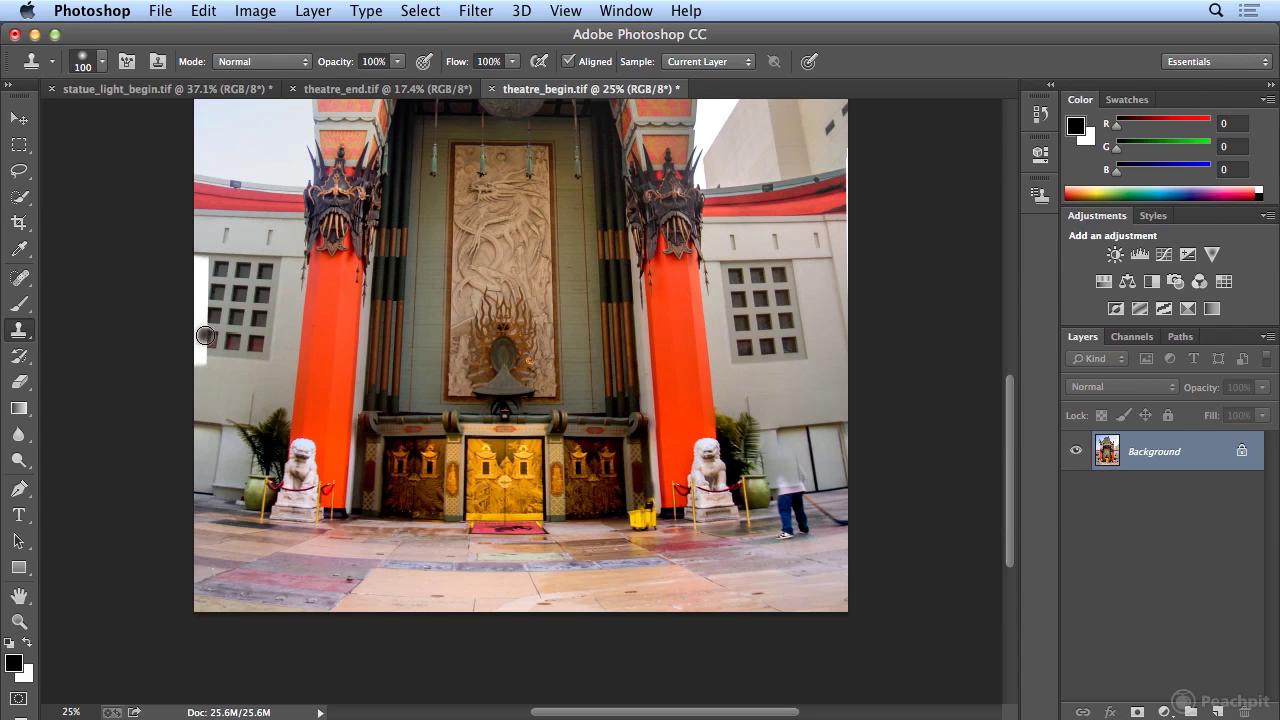
- Clone wall and a window over the blank left edge with a 125 px brush, then fit the photo
key(super+equal)
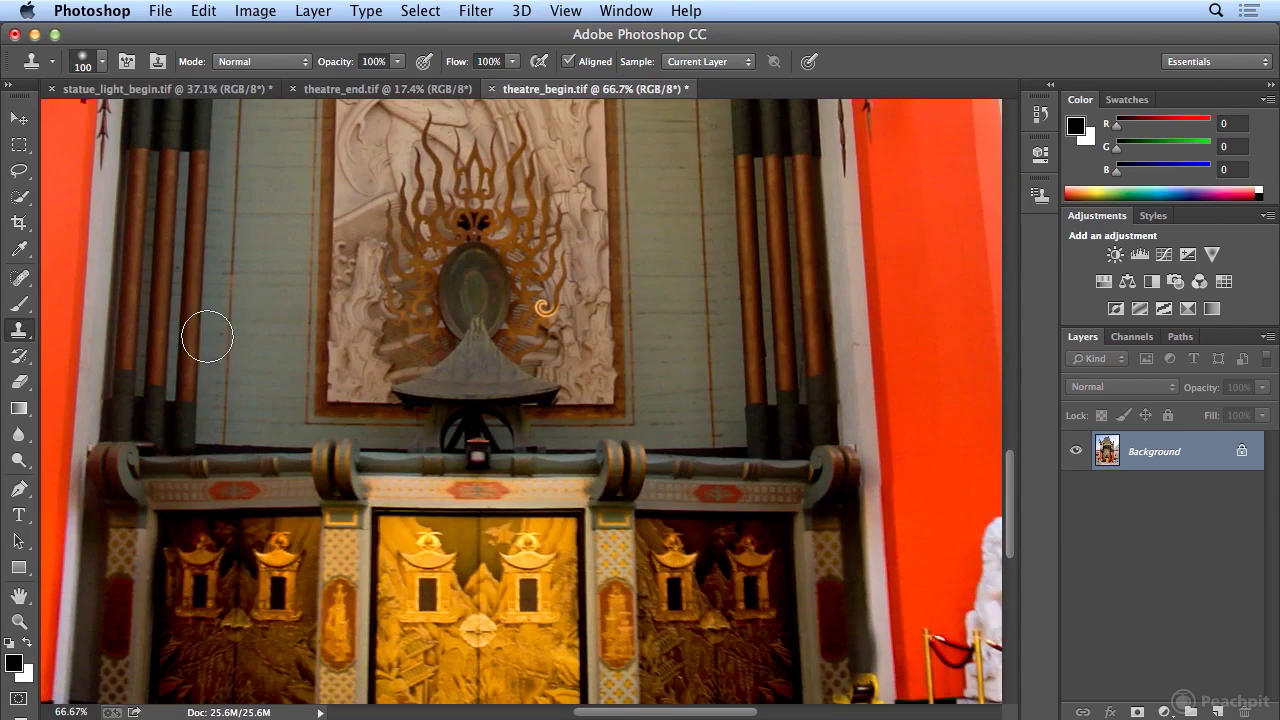
drag(728, 713, 553, 705)
click(678, 305)
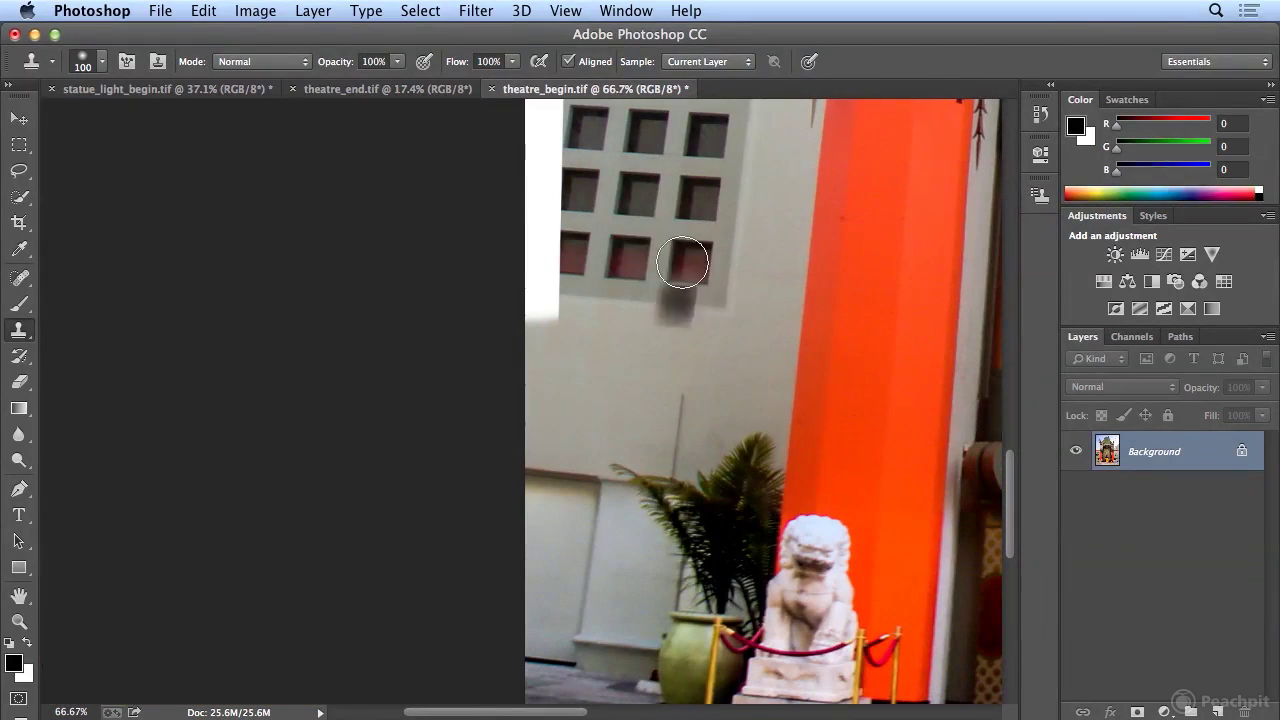
key(super+z)
key(])
click(568, 253)
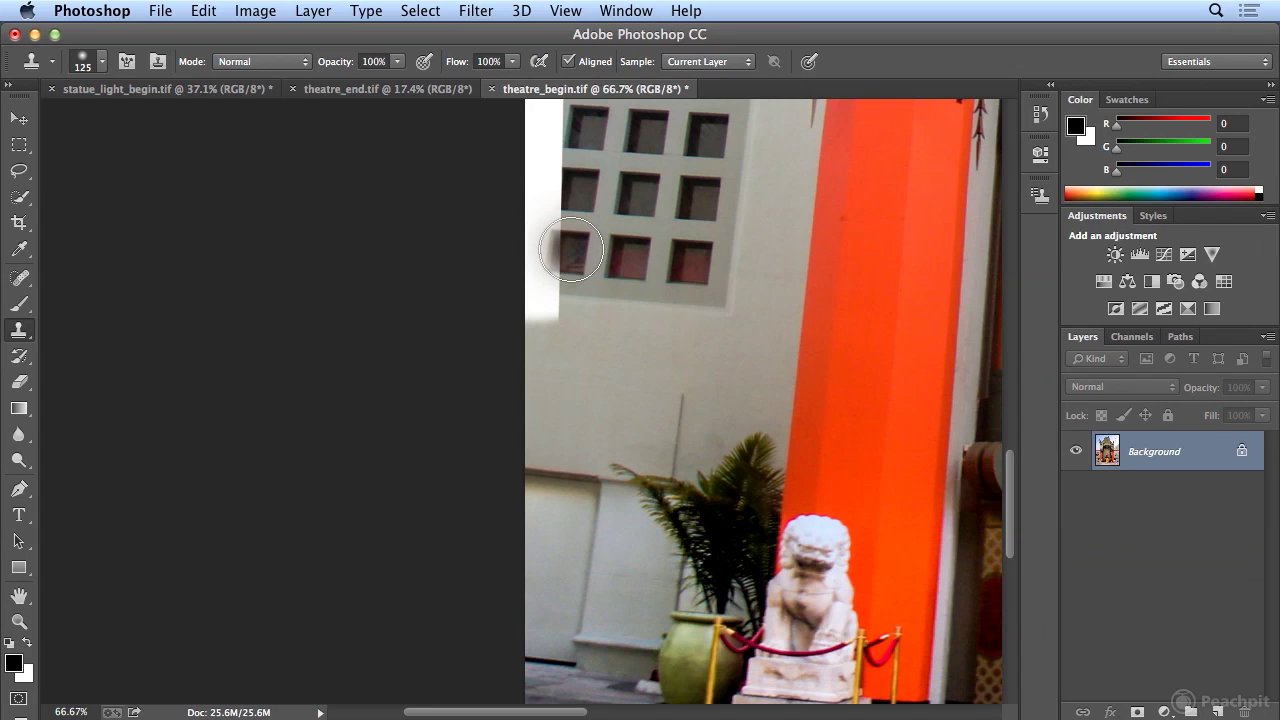
mouse_move(571, 250)
mouse_down()
mouse_move(550, 258)
mouse_move(556, 268)
mouse_move(566, 200)
mouse_move(584, 191)
mouse_move(566, 178)
mouse_move(556, 129)
mouse_up()
key(super+0)
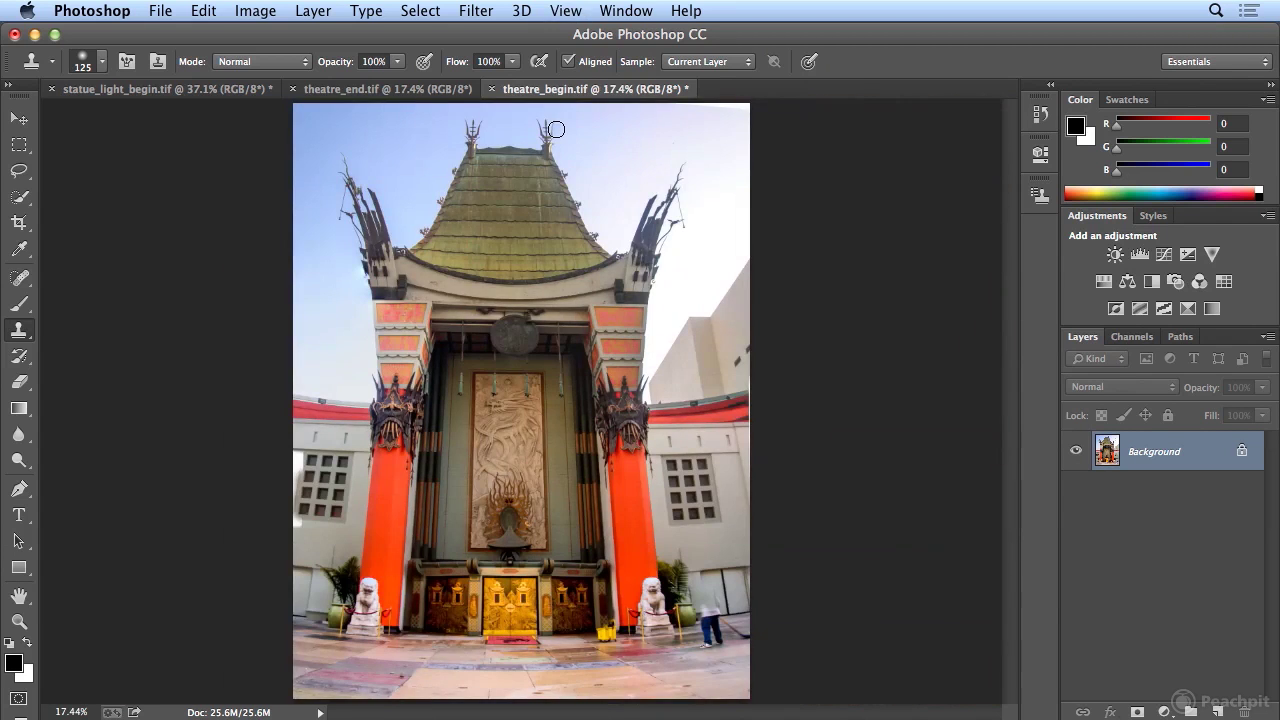
- Compare with theatre_end.tif, return to theatre_begin.tif, and reopen the Clone Source settings
click(336, 88)
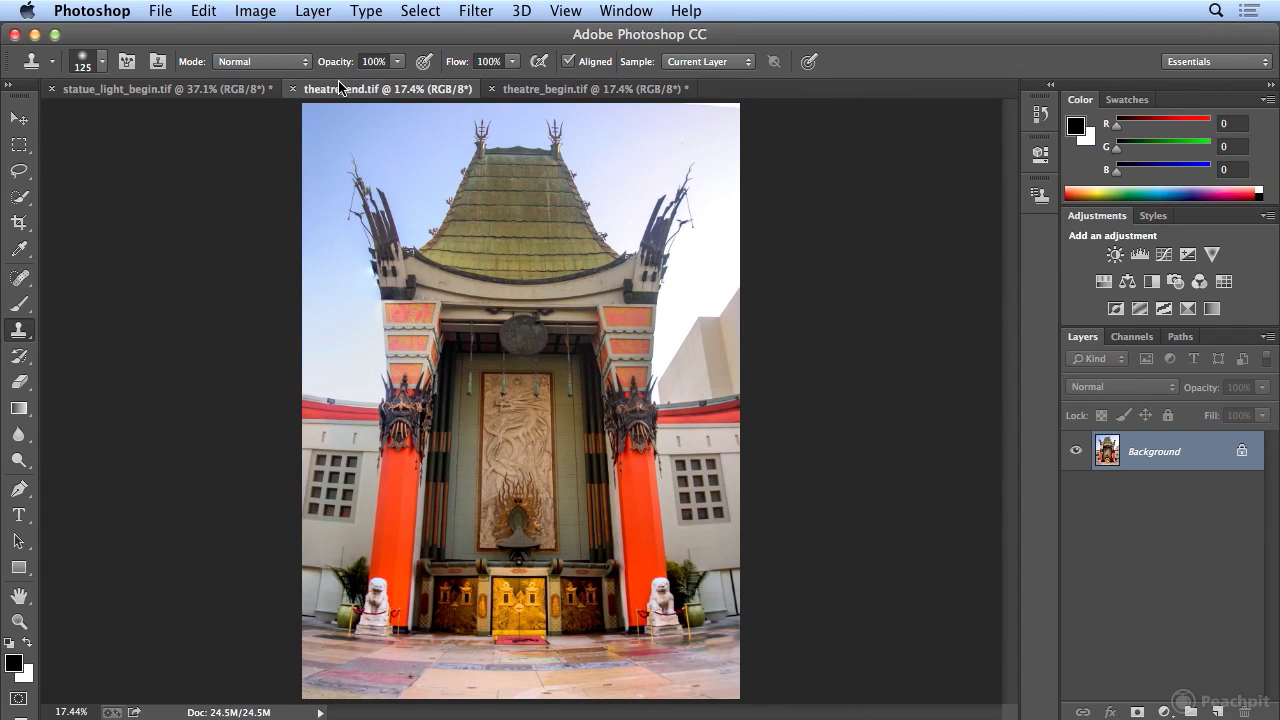
click(586, 90)
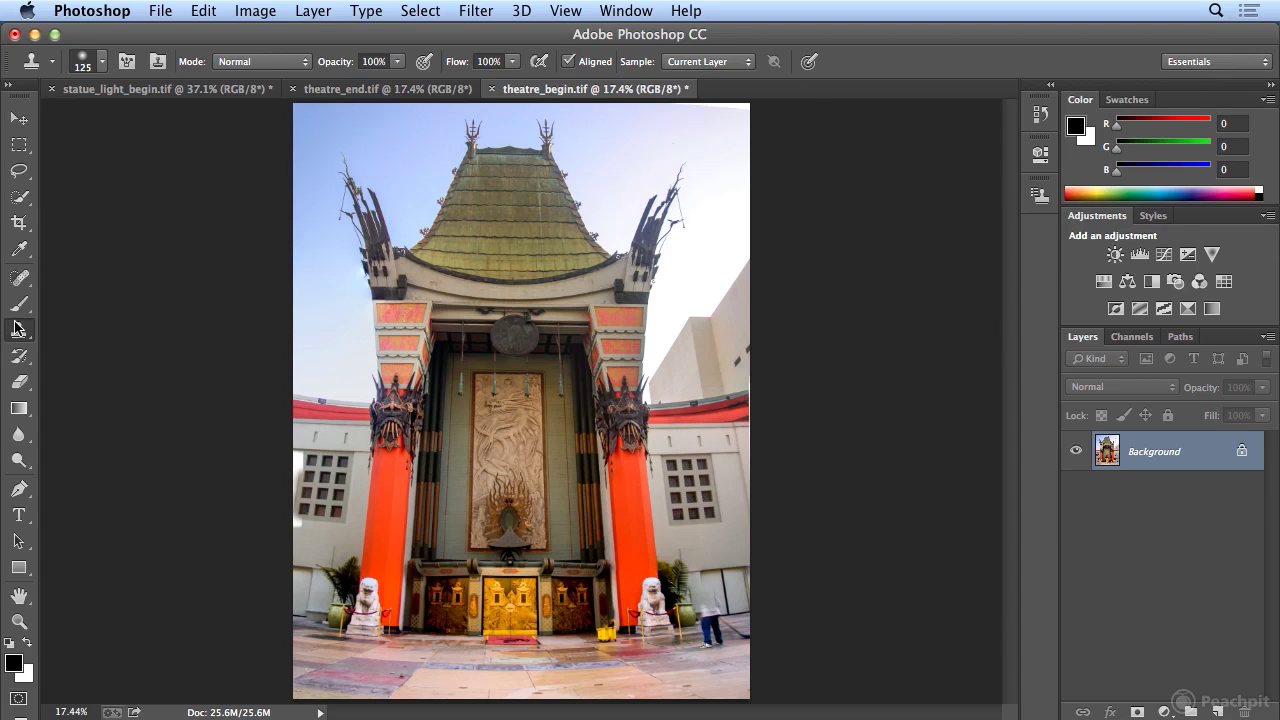
click(1040, 196)
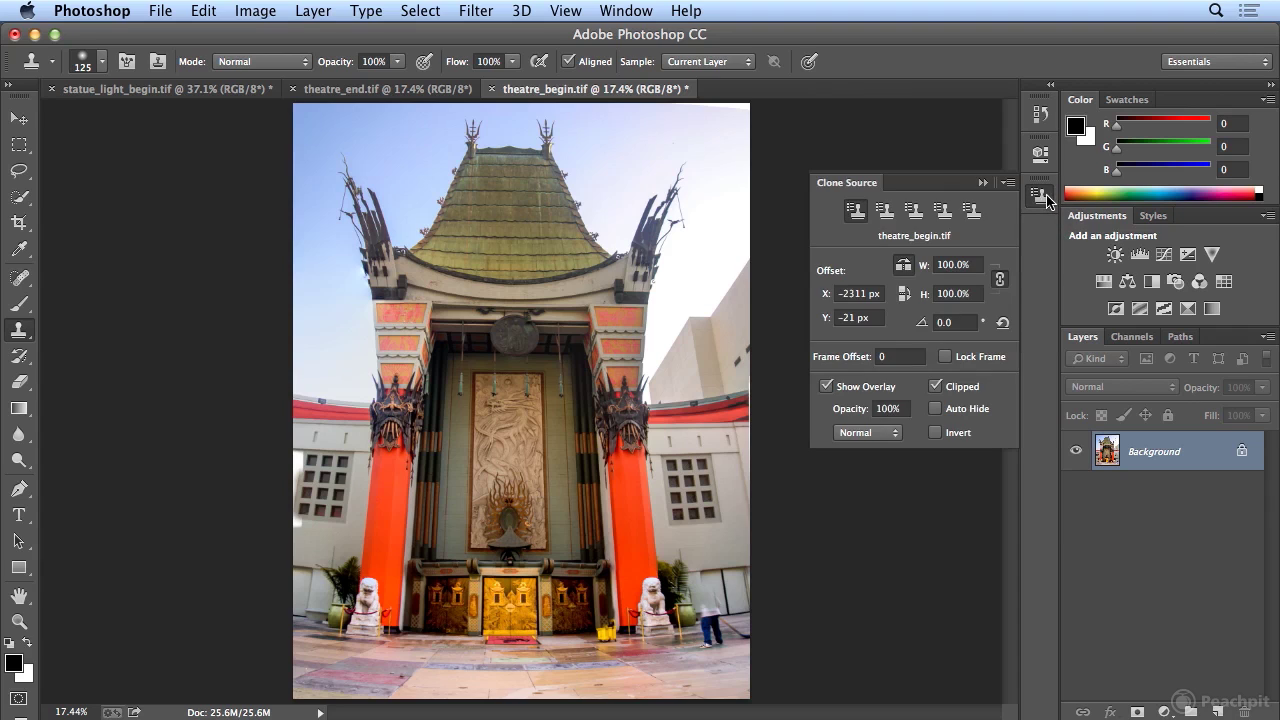